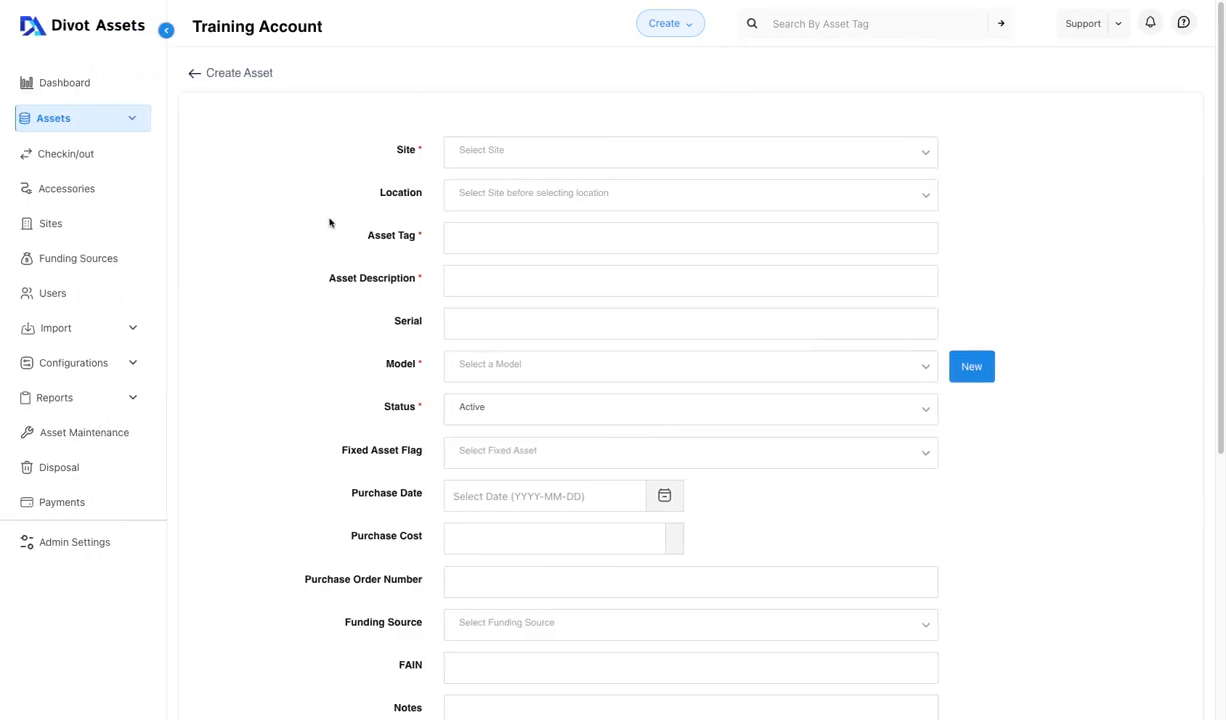
Set the new asset's site to ELEMENTARY SCHOOL WEST and its location to 104 - Barcode: R12446.
left_click(537, 153)
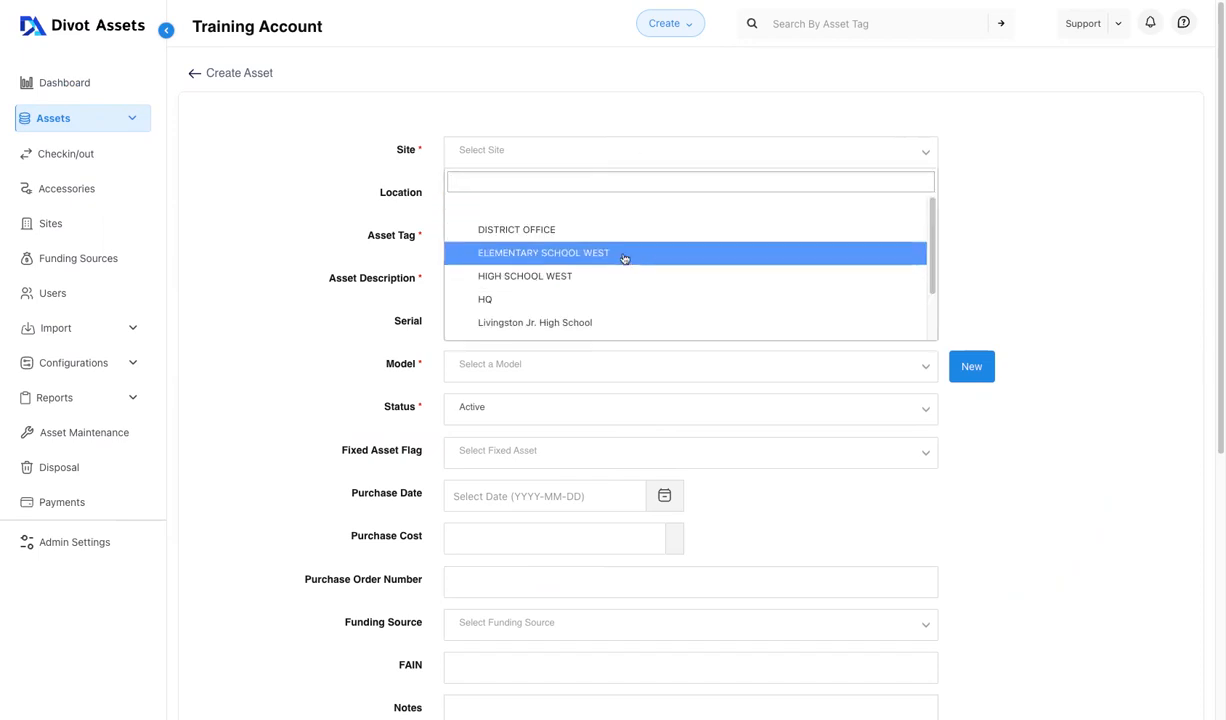
left_click(482, 247)
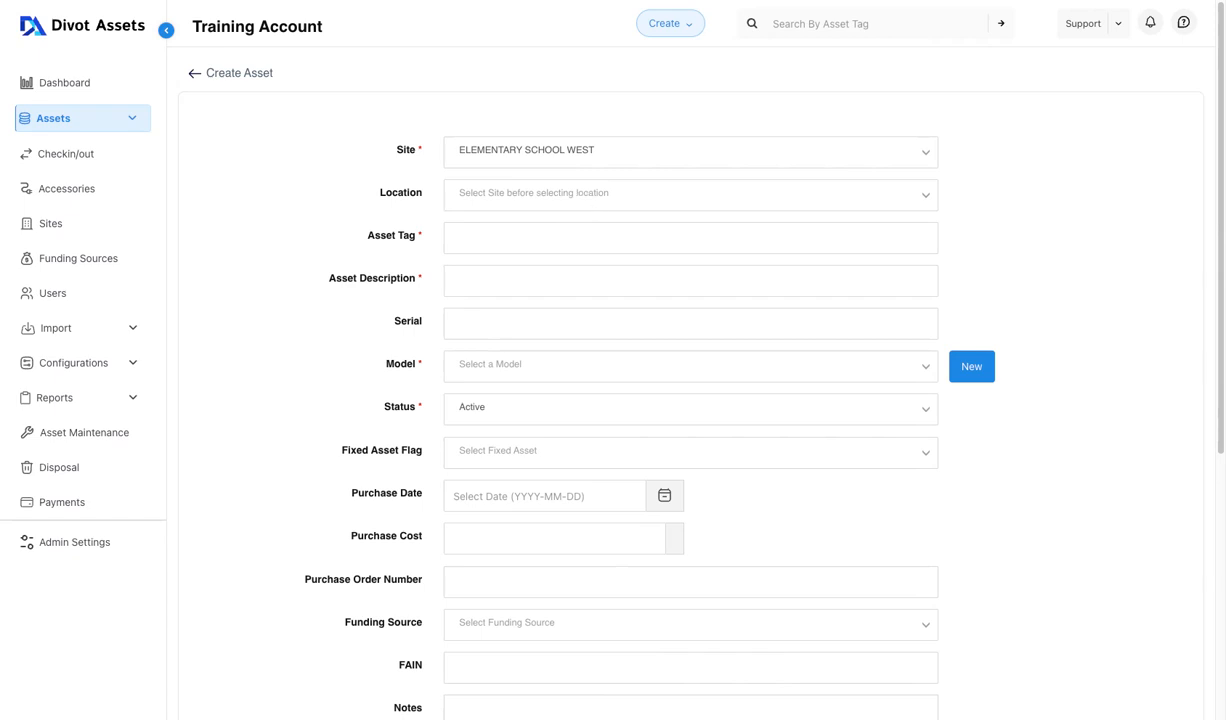
left_click(620, 195)
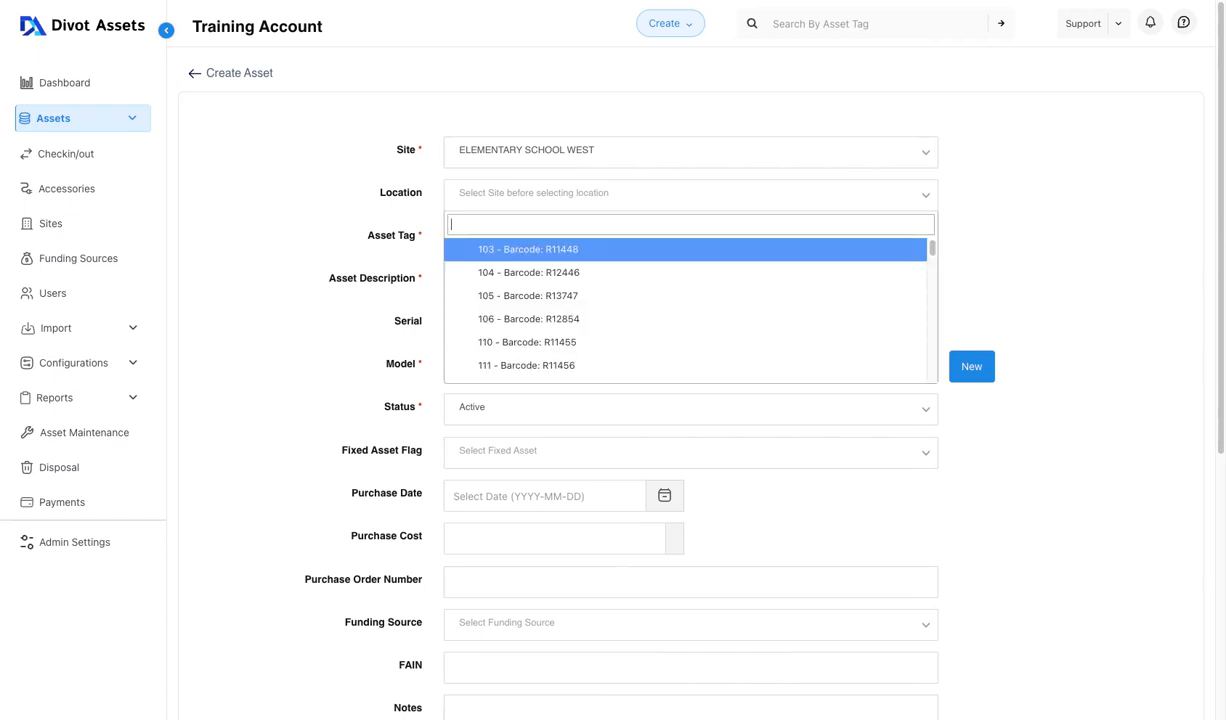
left_click(537, 272)
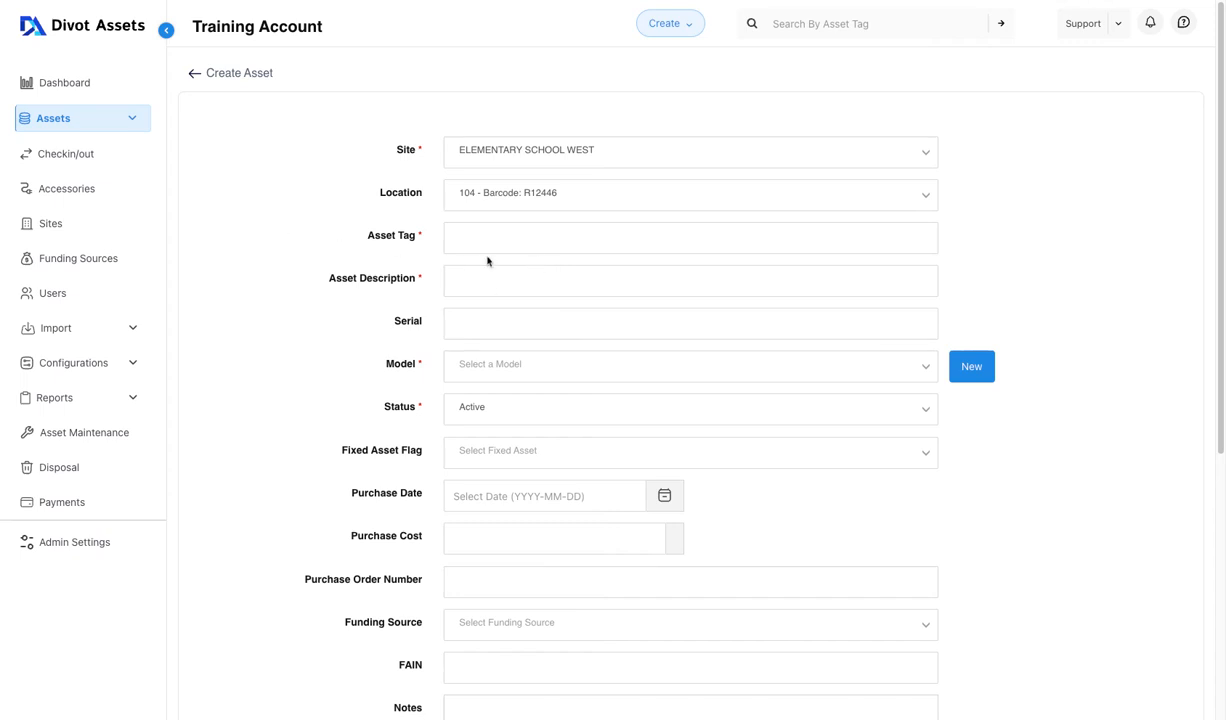
Fill in the asset tag T112345, the asset description Laptop and the serial X012GDH.
left_click(492, 248)
type("T112345")
scroll(386, 206, "down", 1)
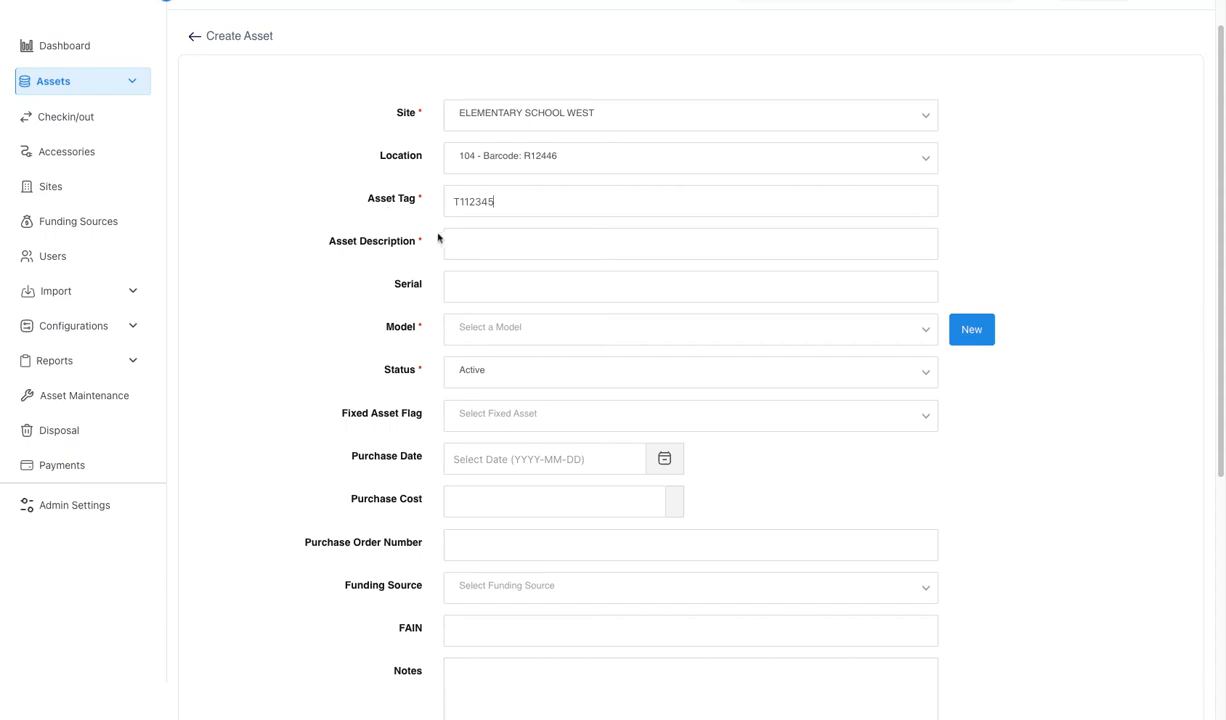
left_click(542, 236)
type("Laptop")
left_click(501, 293)
type("X012GDH")
Browse the full list of existing models available for the asset.
left_click(527, 331)
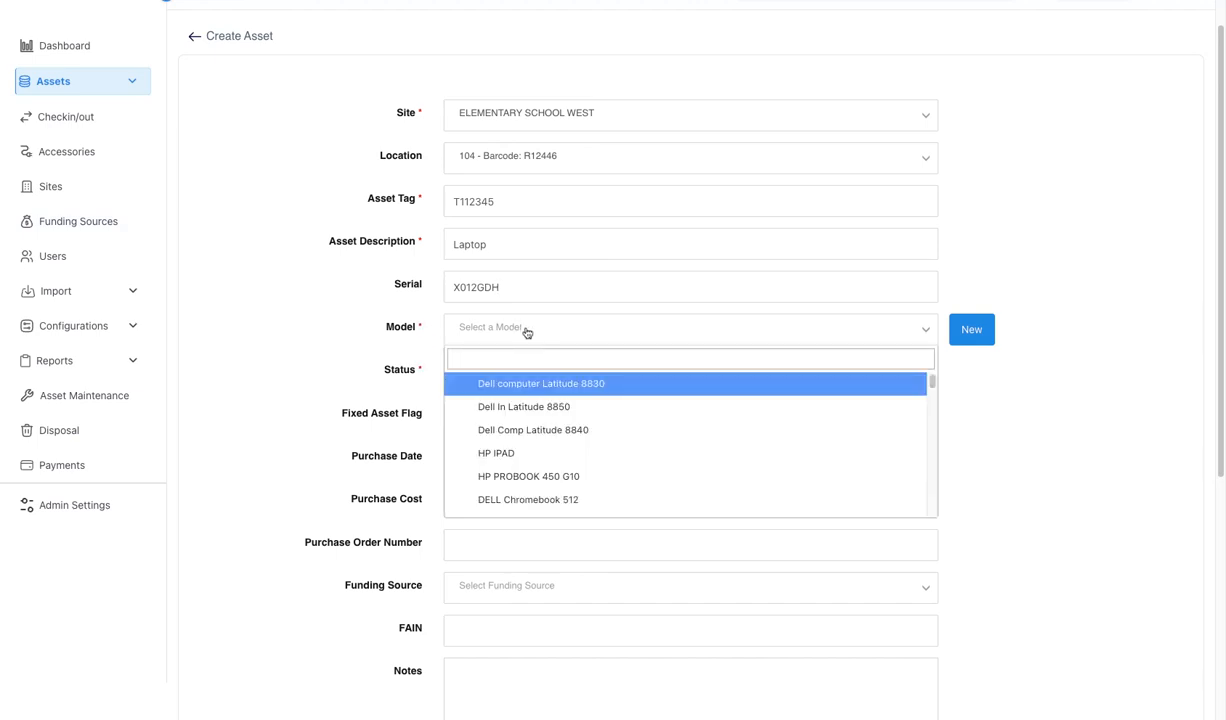
scroll(625, 470, "down", 5)
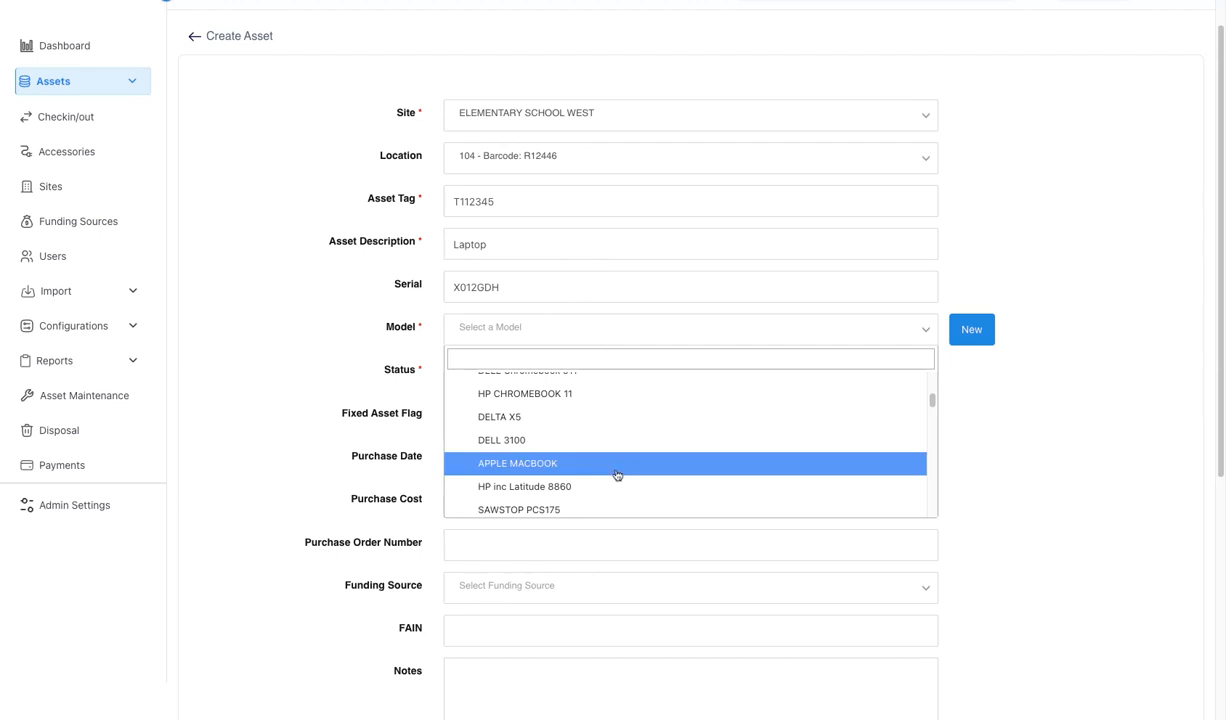
scroll(617, 475, "down", 5)
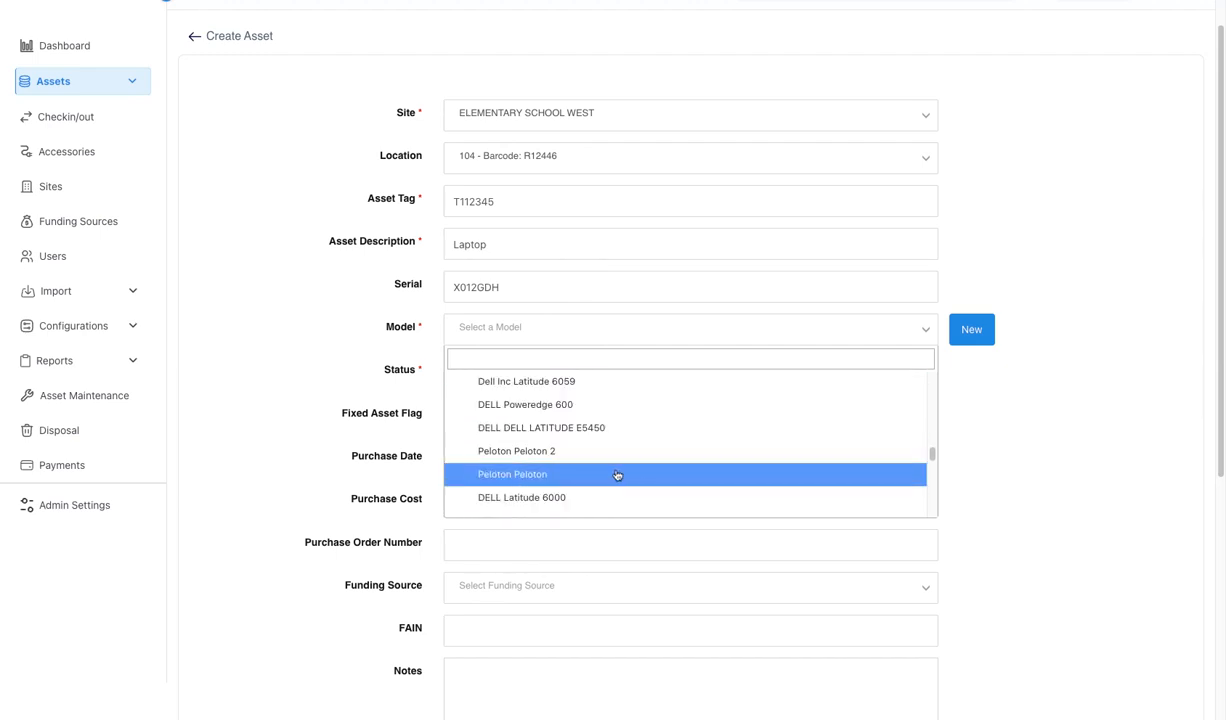
scroll(617, 475, "down", 5)
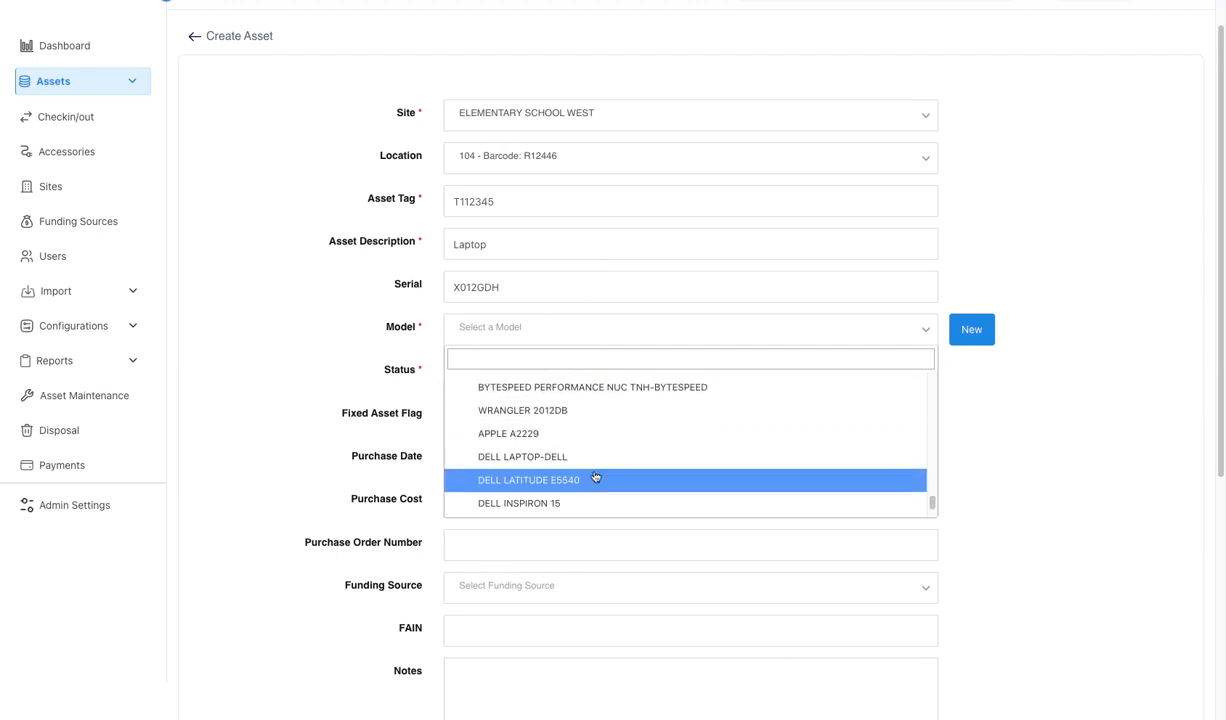
scroll(595, 477, "down", 1)
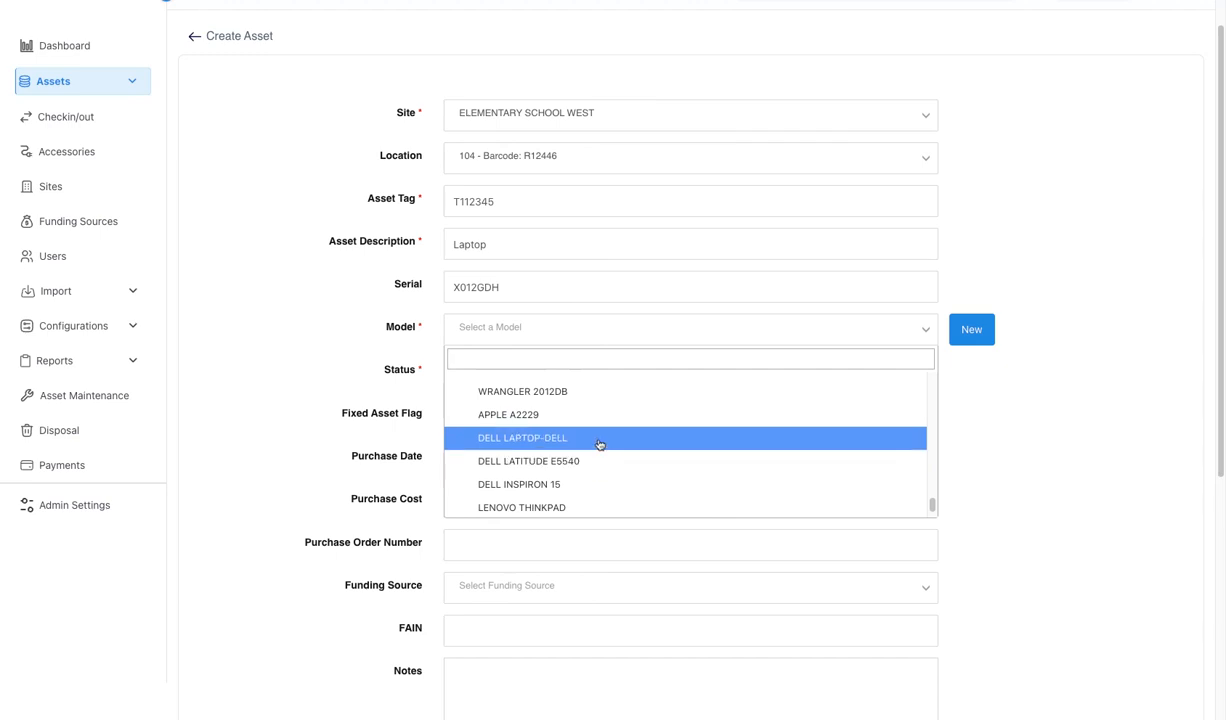
scroll(600, 444, "up", 1)
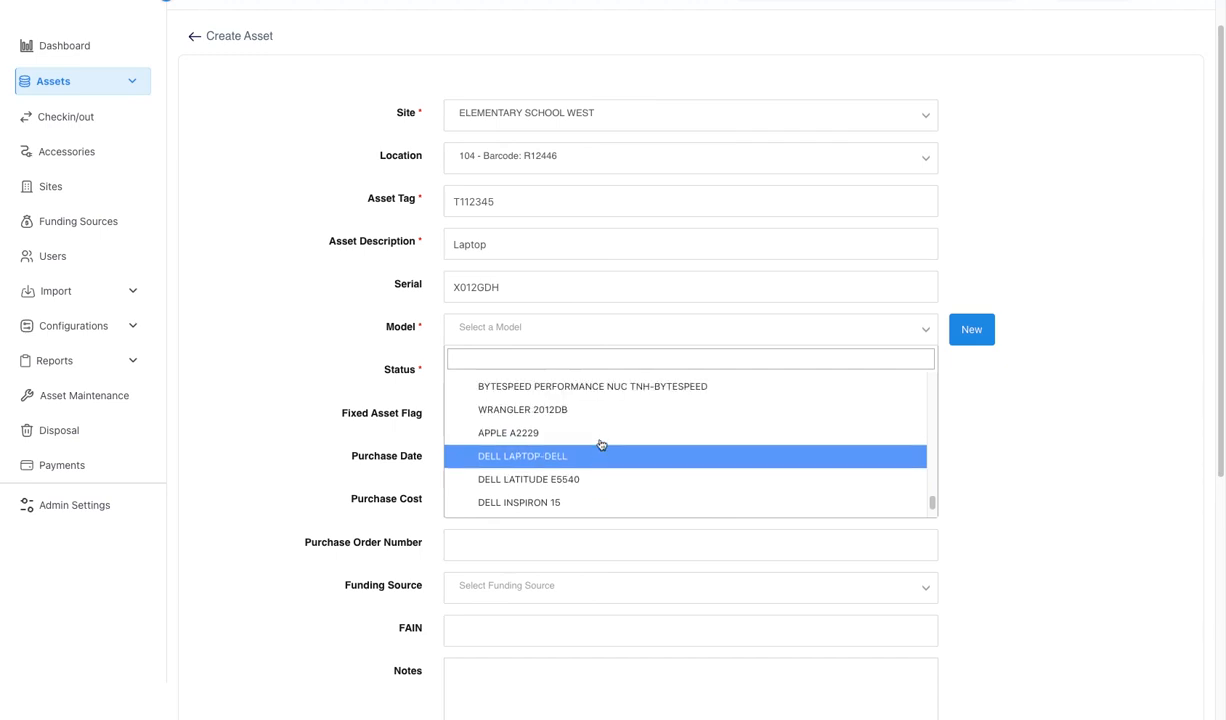
scroll(600, 444, "up", 4)
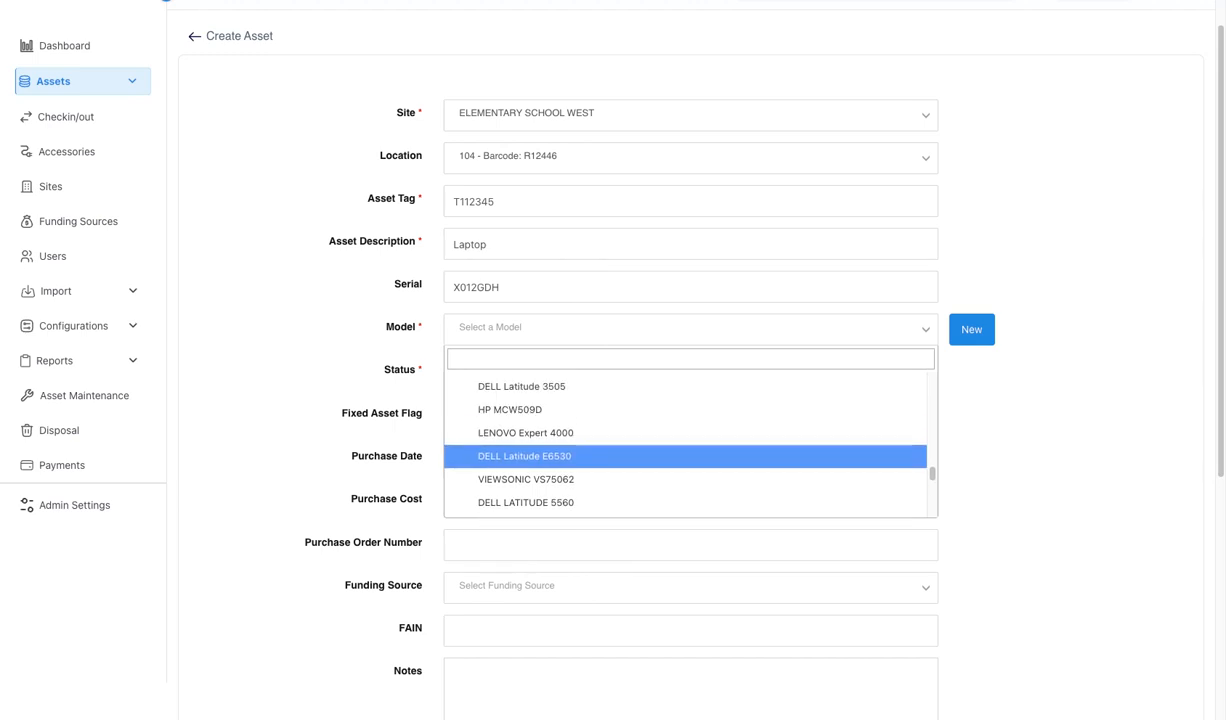
scroll(600, 444, "up", 5)
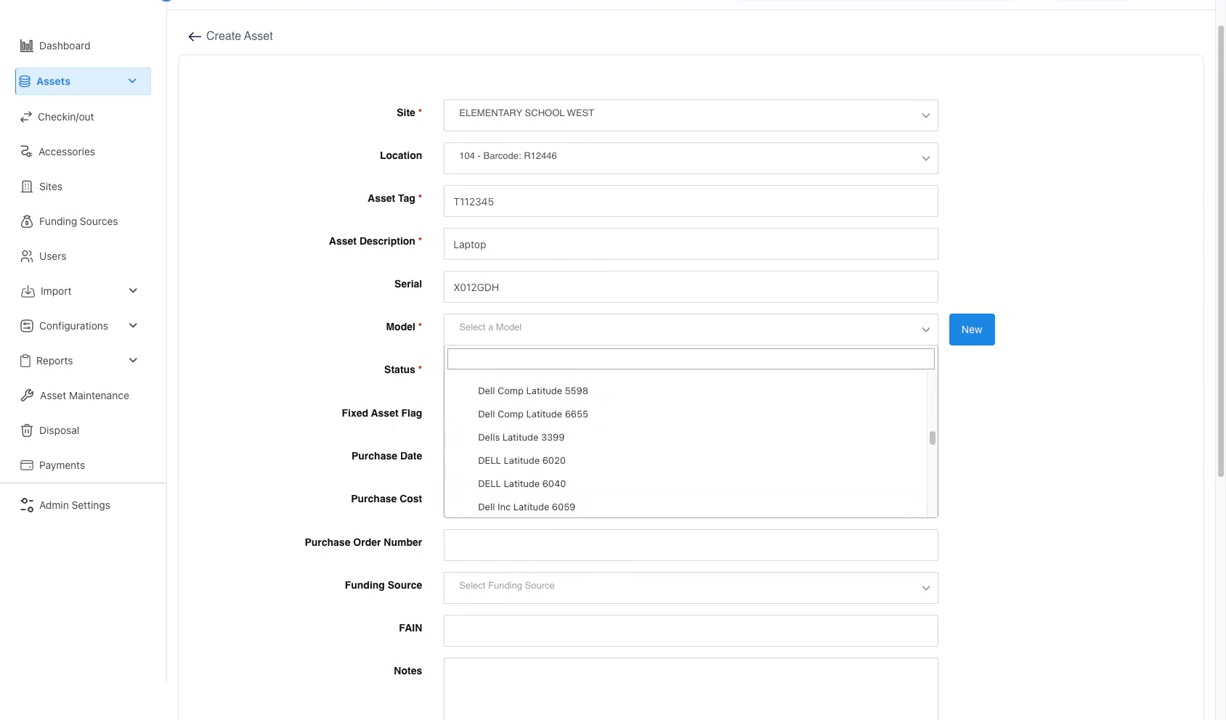
scroll(600, 449, "up", 5)
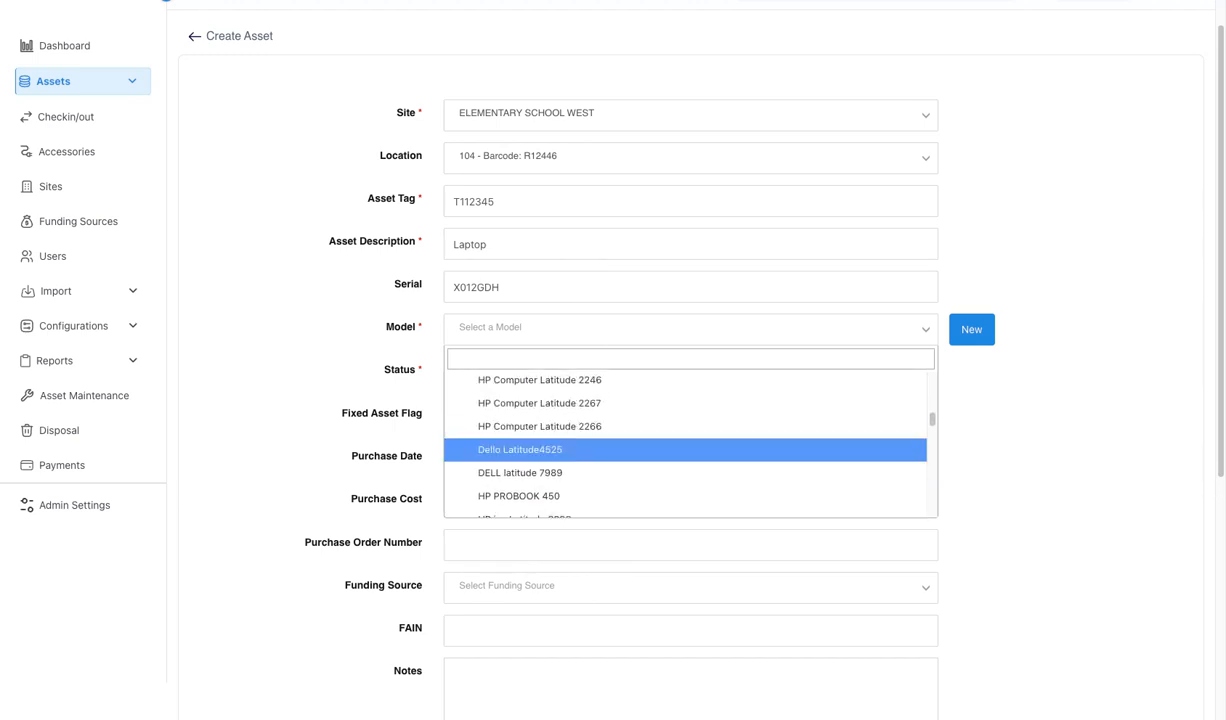
scroll(600, 449, "up", 1)
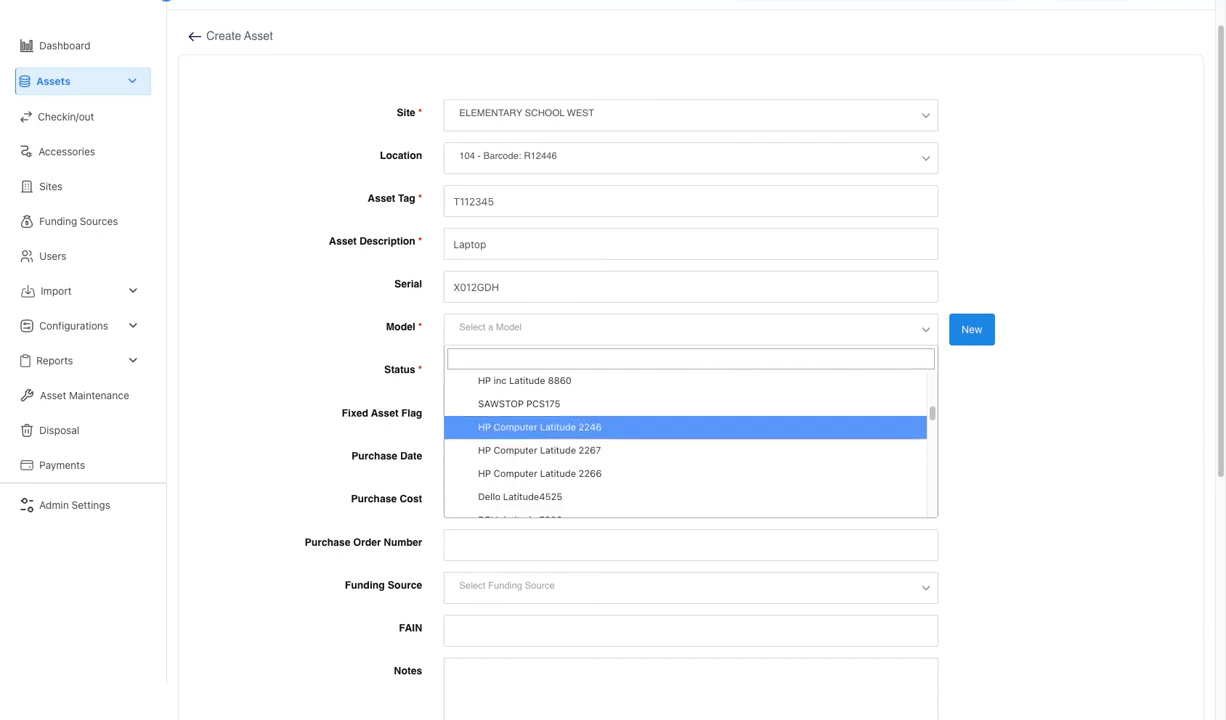
scroll(600, 430, "up", 5)
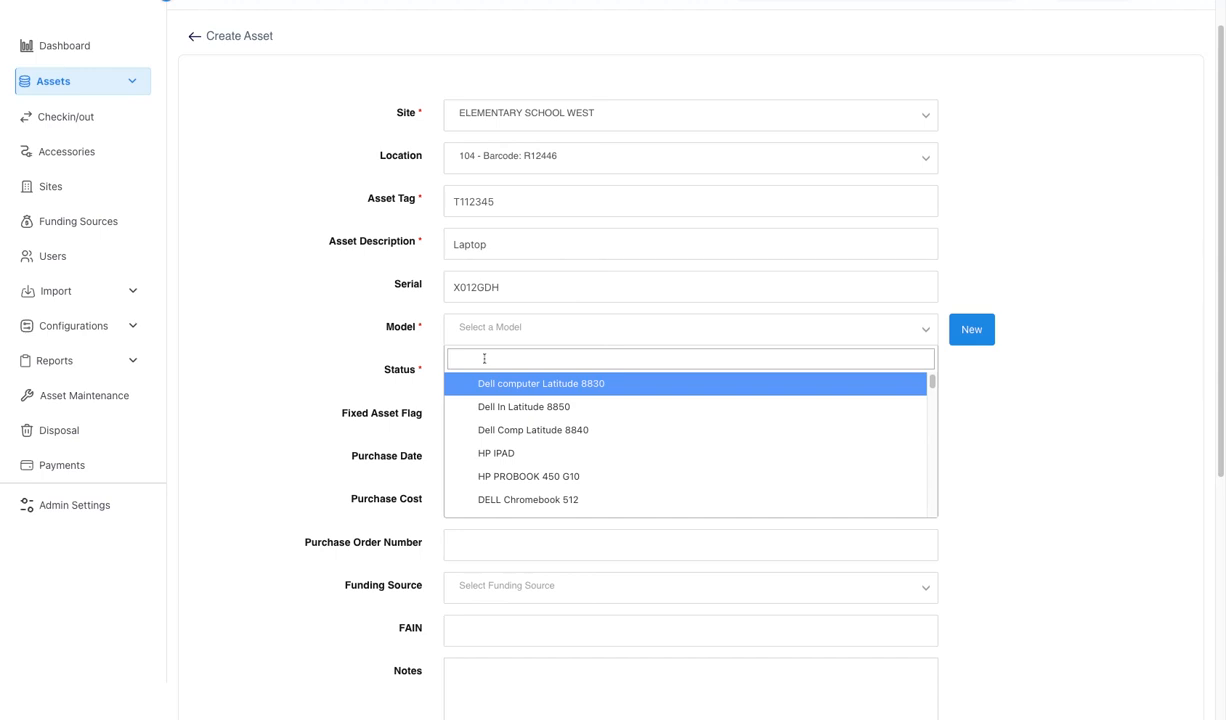
Search the model list for DELL and look through the matching models.
type("DELL")
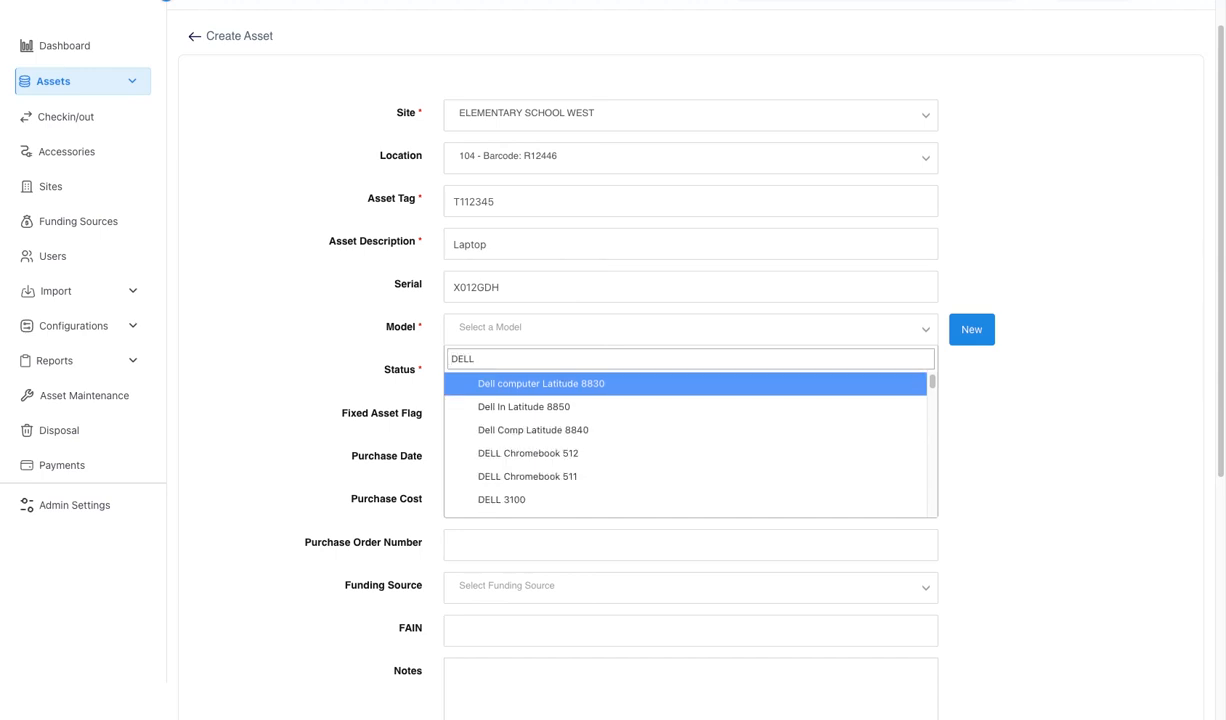
scroll(575, 427, "down", 3)
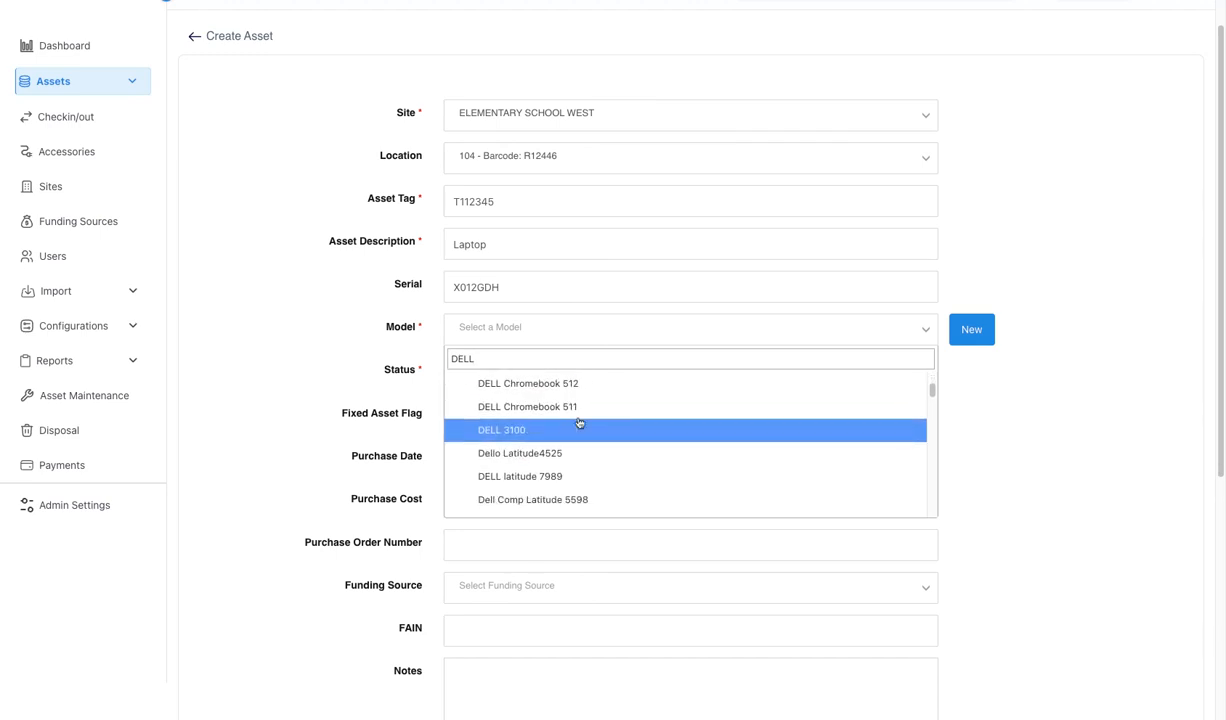
scroll(585, 425, "down", 10)
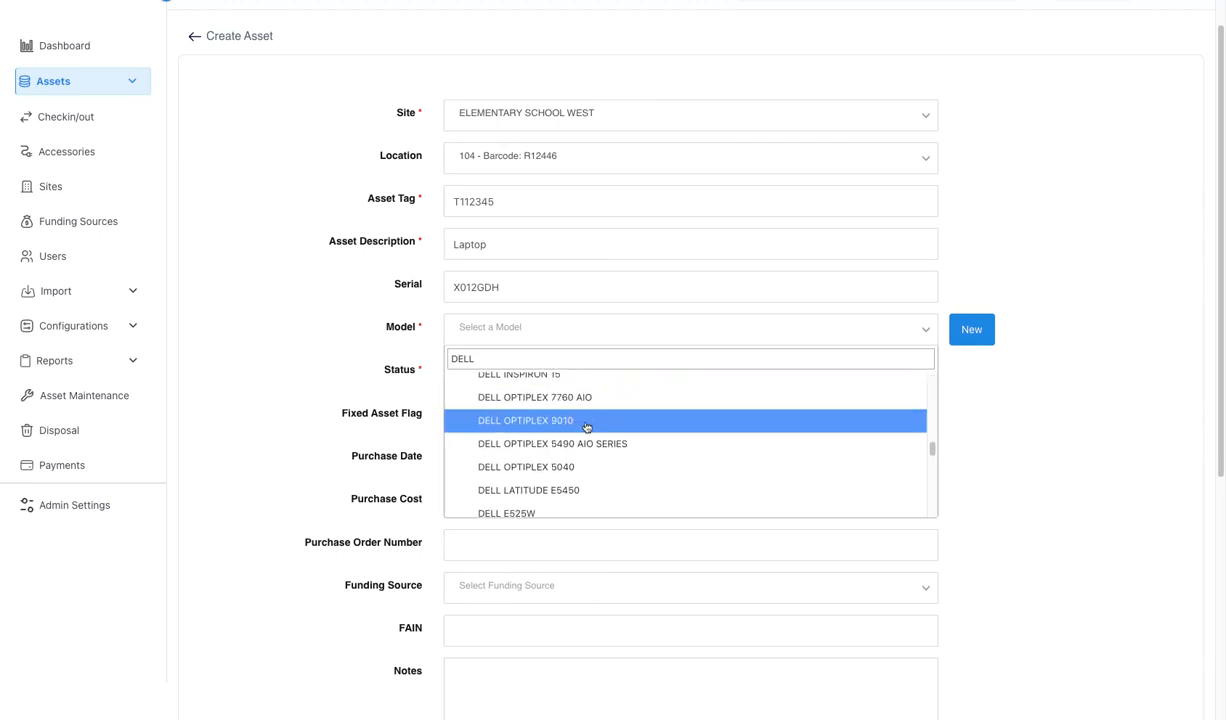
scroll(584, 425, "up", 12)
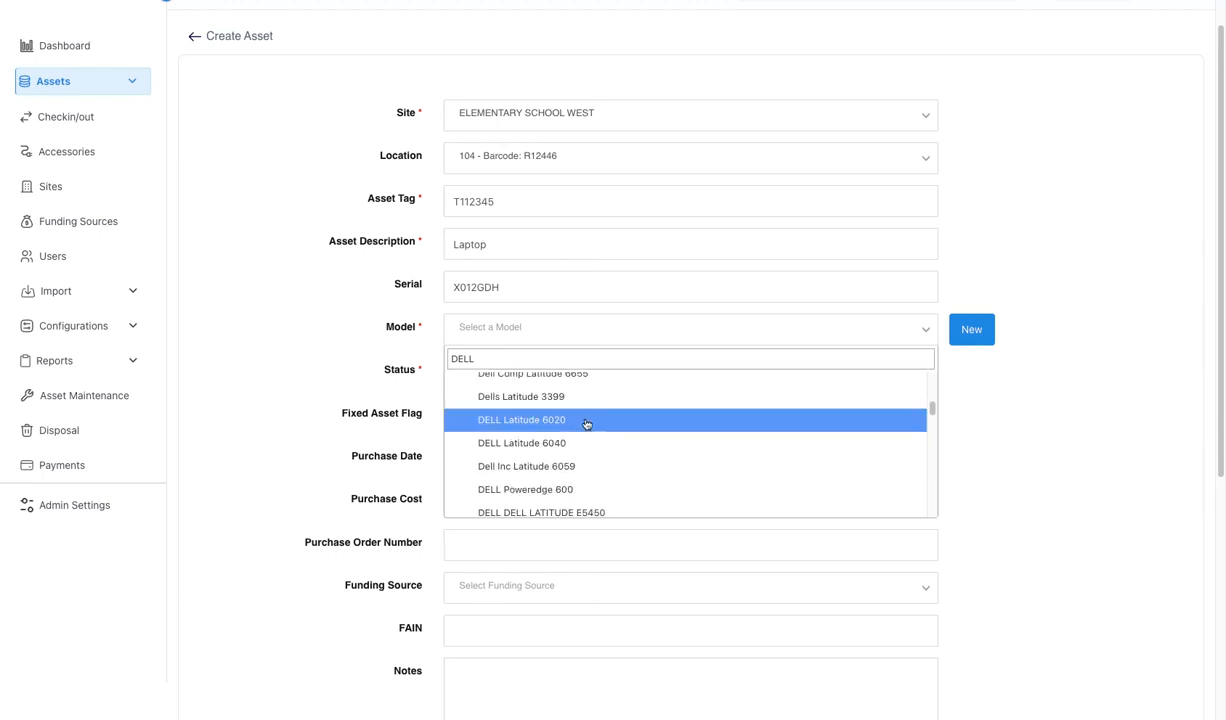
Replace the model search with "latit", look through the matches, and narrow the search to "latitude 8850".
double_click(494, 359)
type("la")
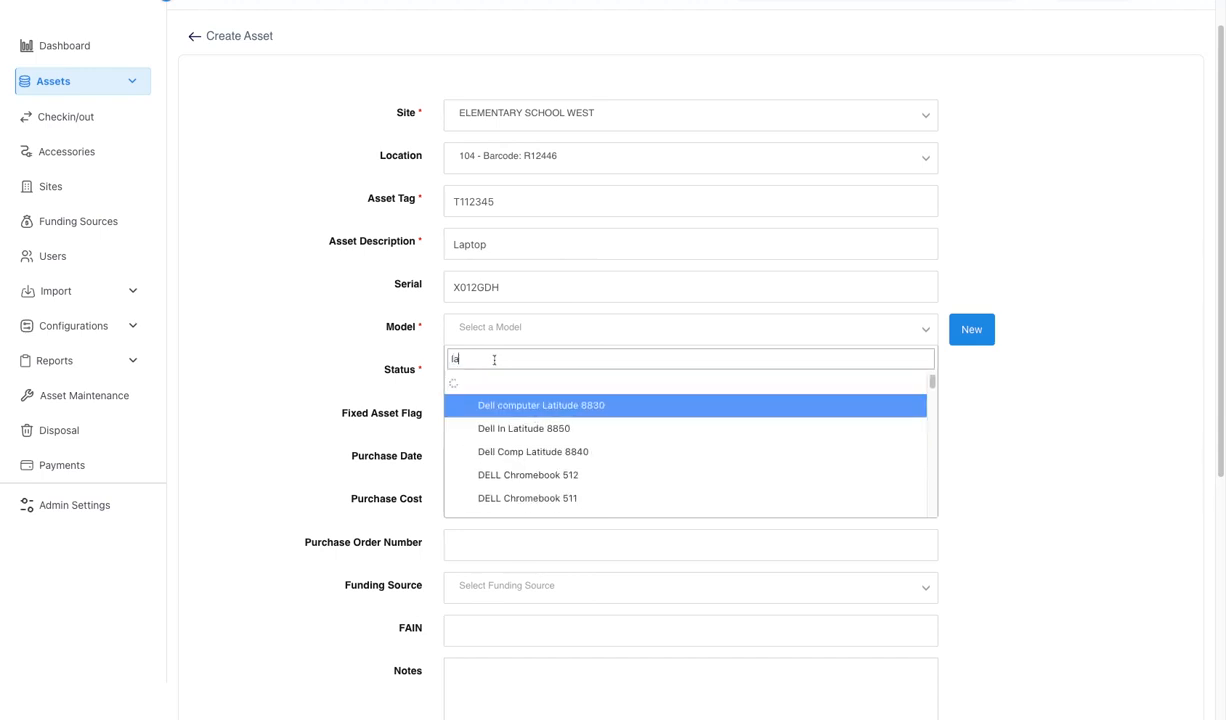
type("ti")
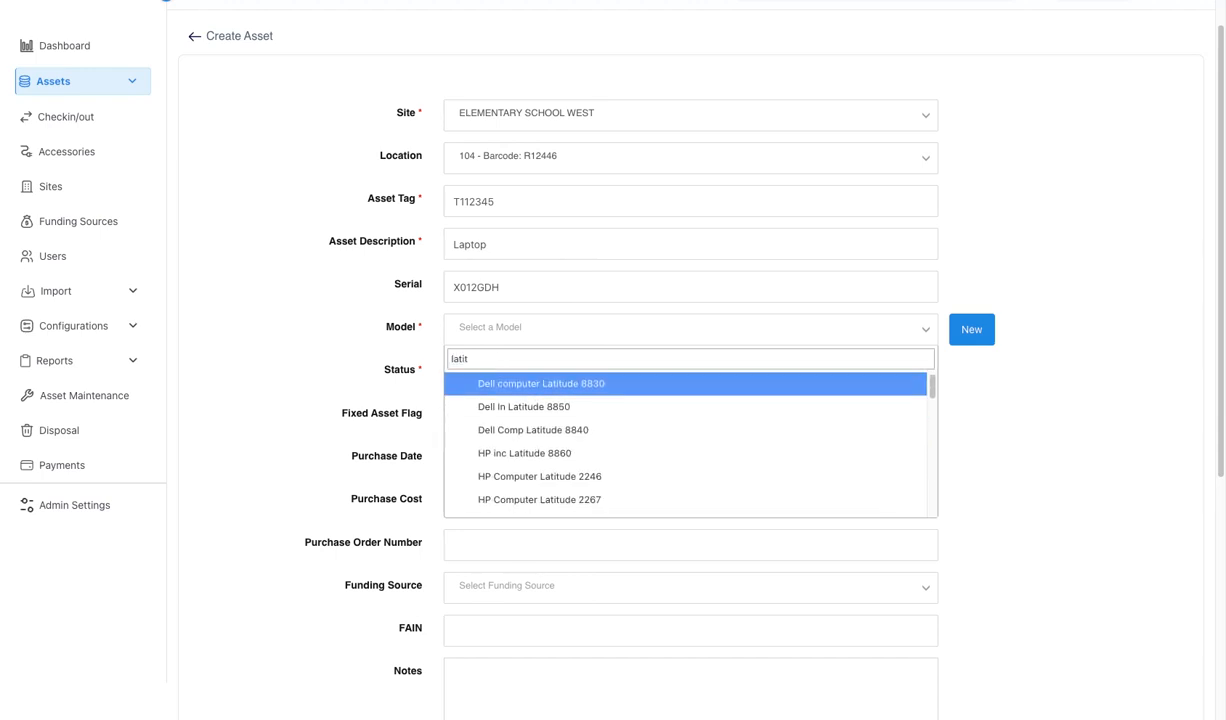
type("t")
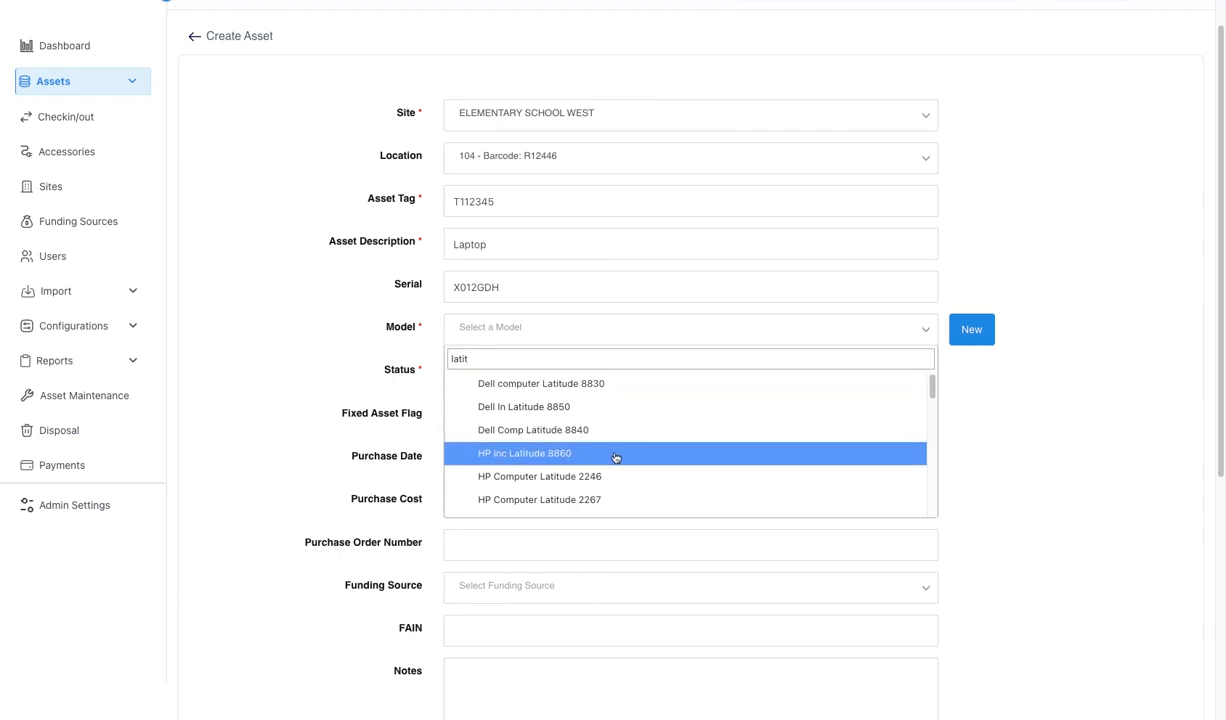
scroll(614, 456, "down", 2)
scroll(614, 456, "down", 7)
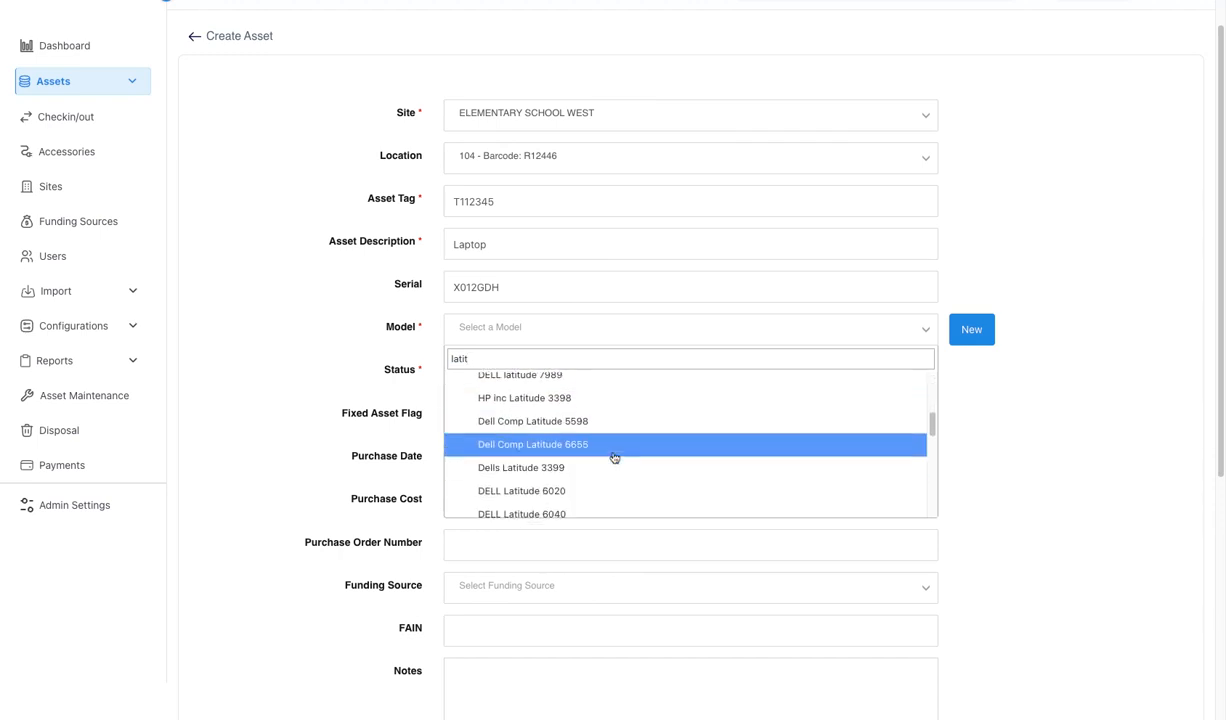
scroll(613, 455, "down", 3)
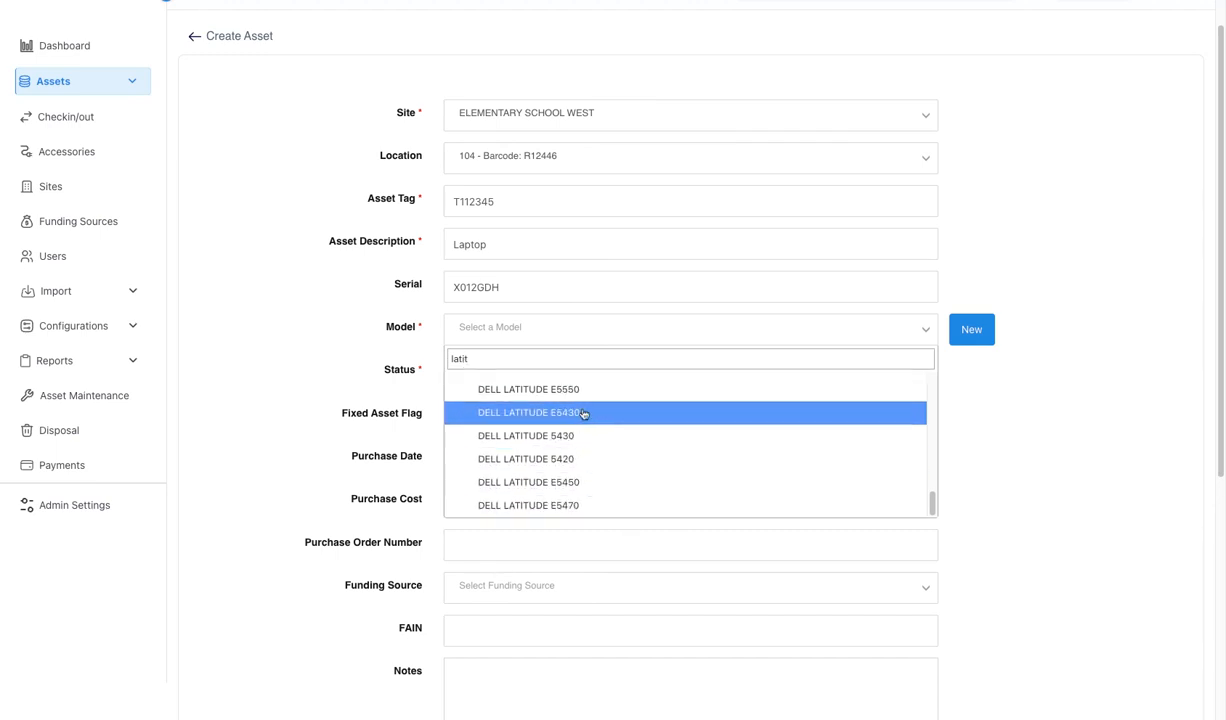
type("ude")
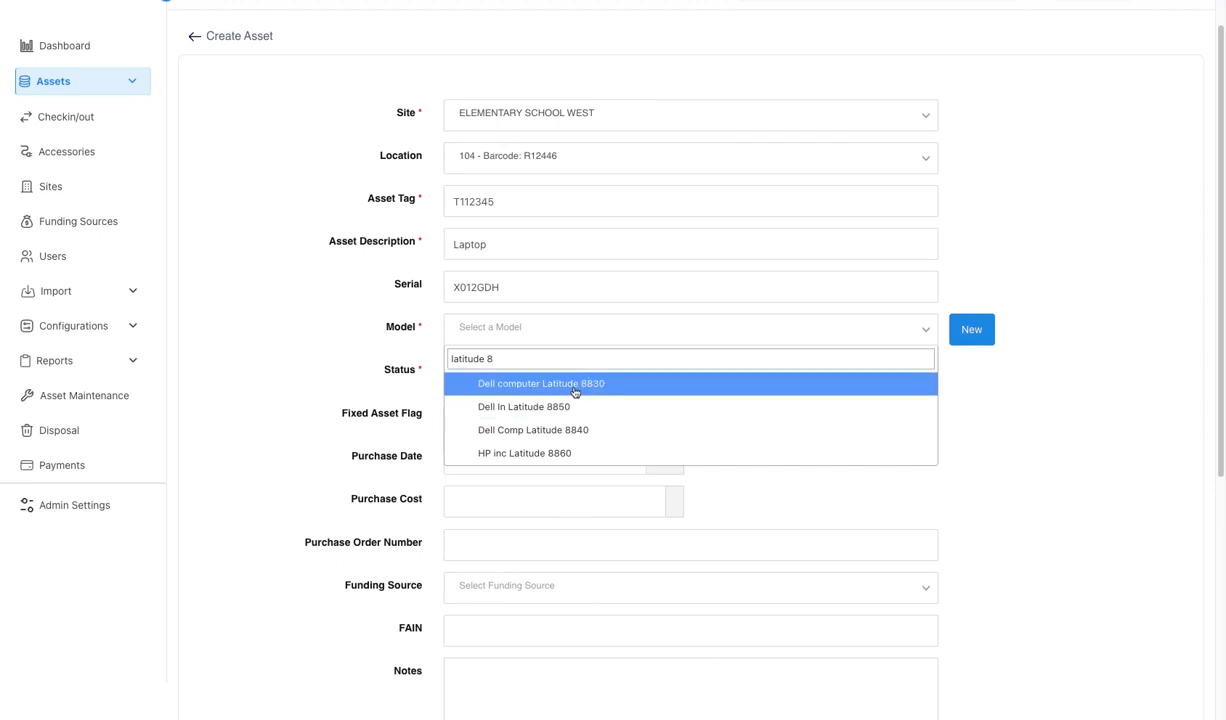
type(" 8850")
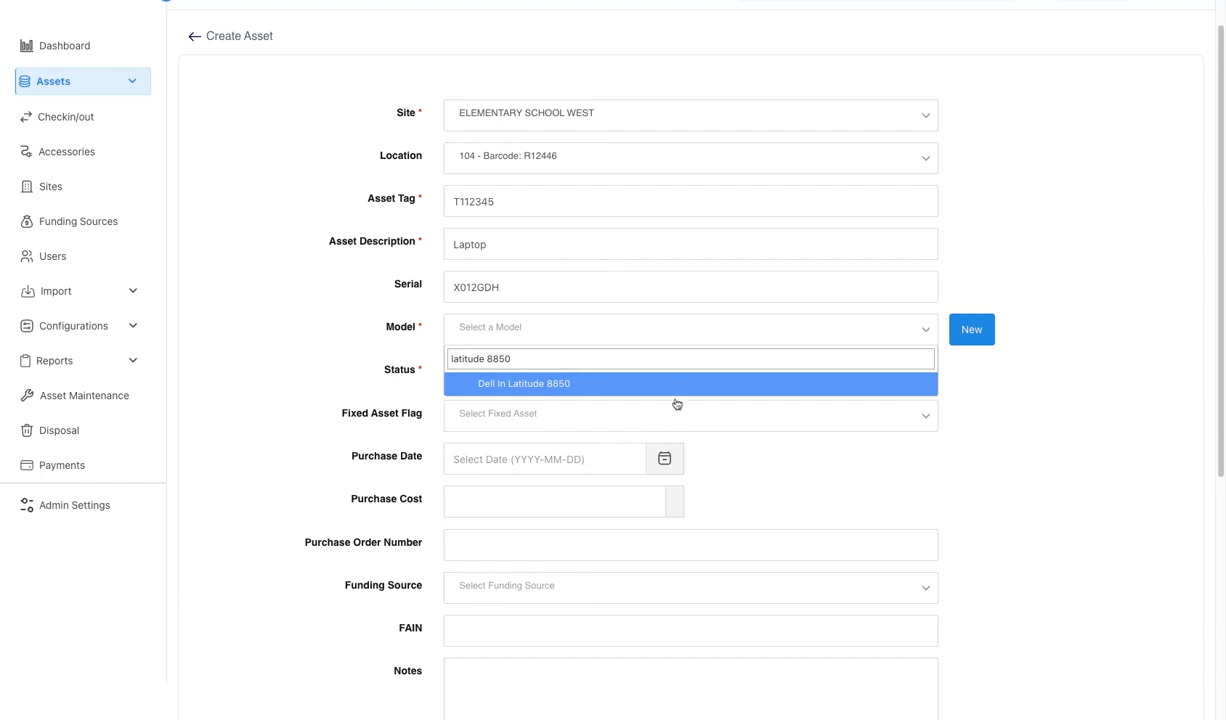
Shorten the model search to "latitude" and choose DELL Latitude E6530 as the asset's model.
key("BackSpace")
key("BackSpace")
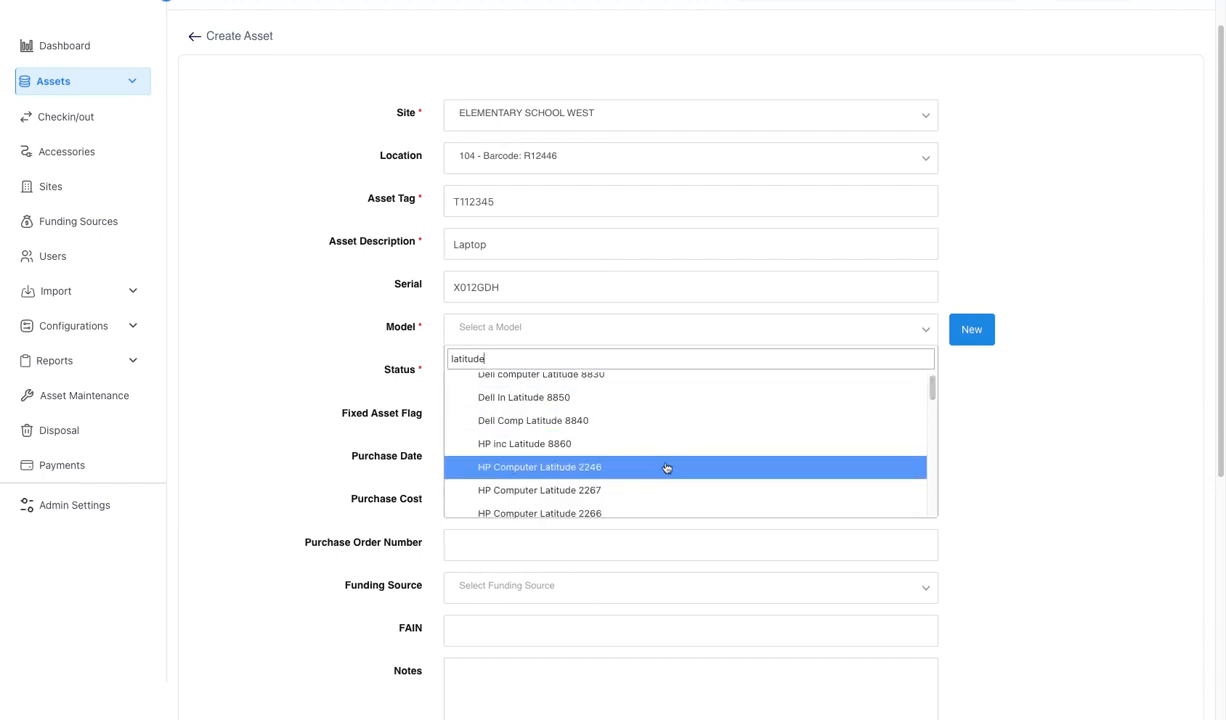
scroll(600, 446, "down", 5)
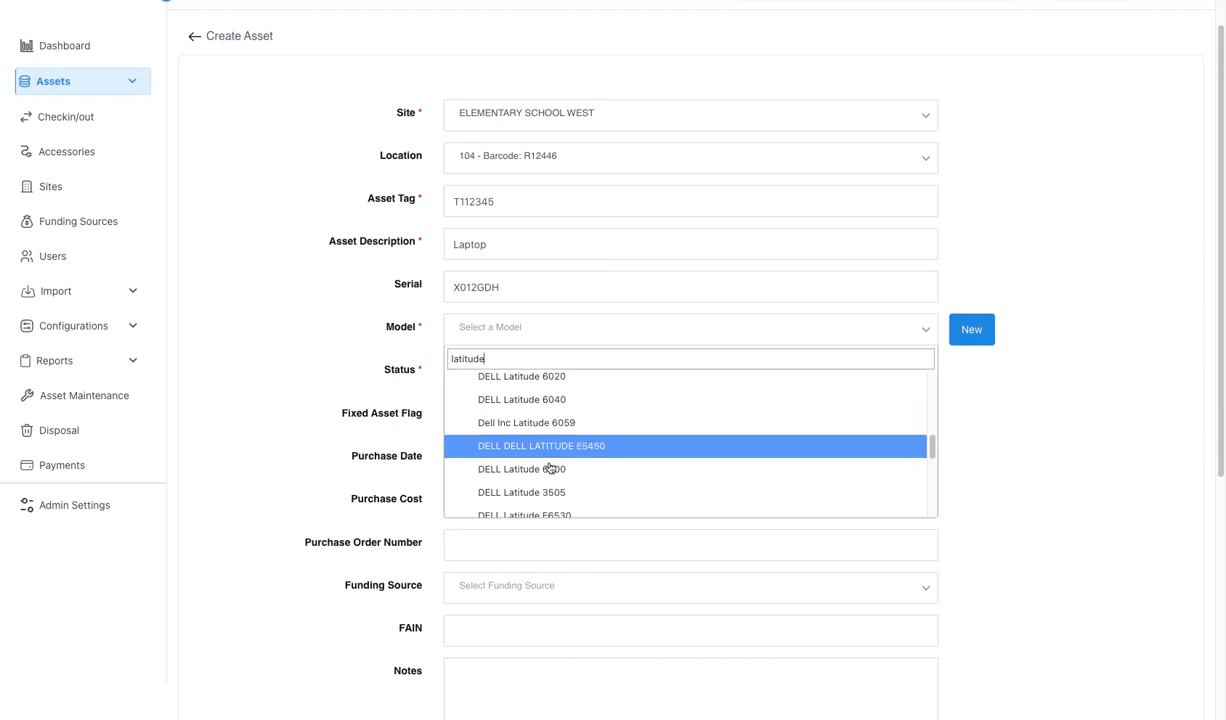
scroll(600, 480, "down", 1)
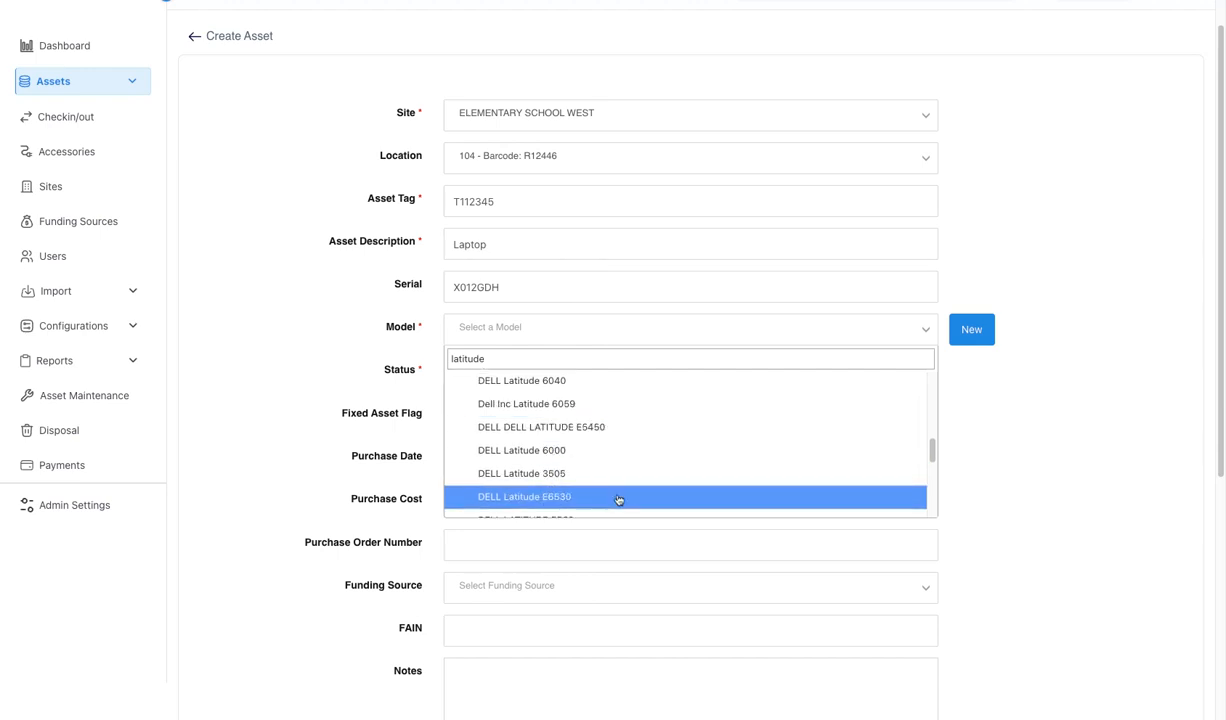
left_click(555, 496)
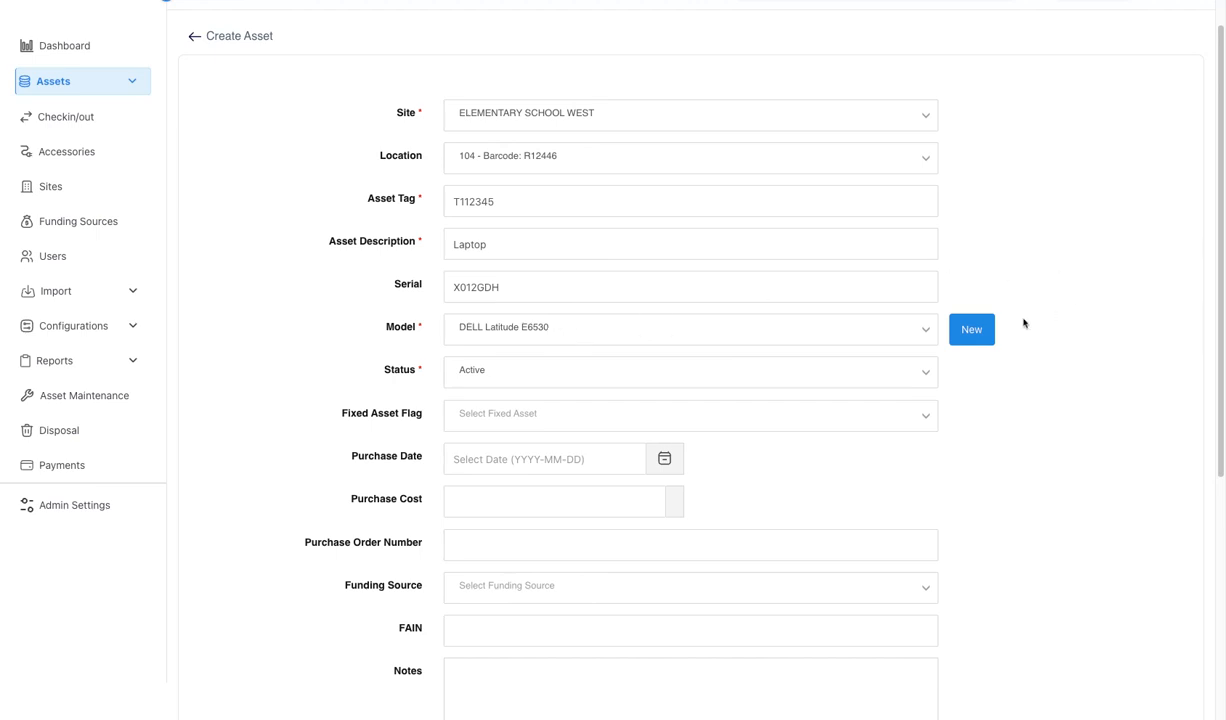
Start a new asset model named Latitude E7755 and assign it to the LAPTOP category.
left_click(967, 333)
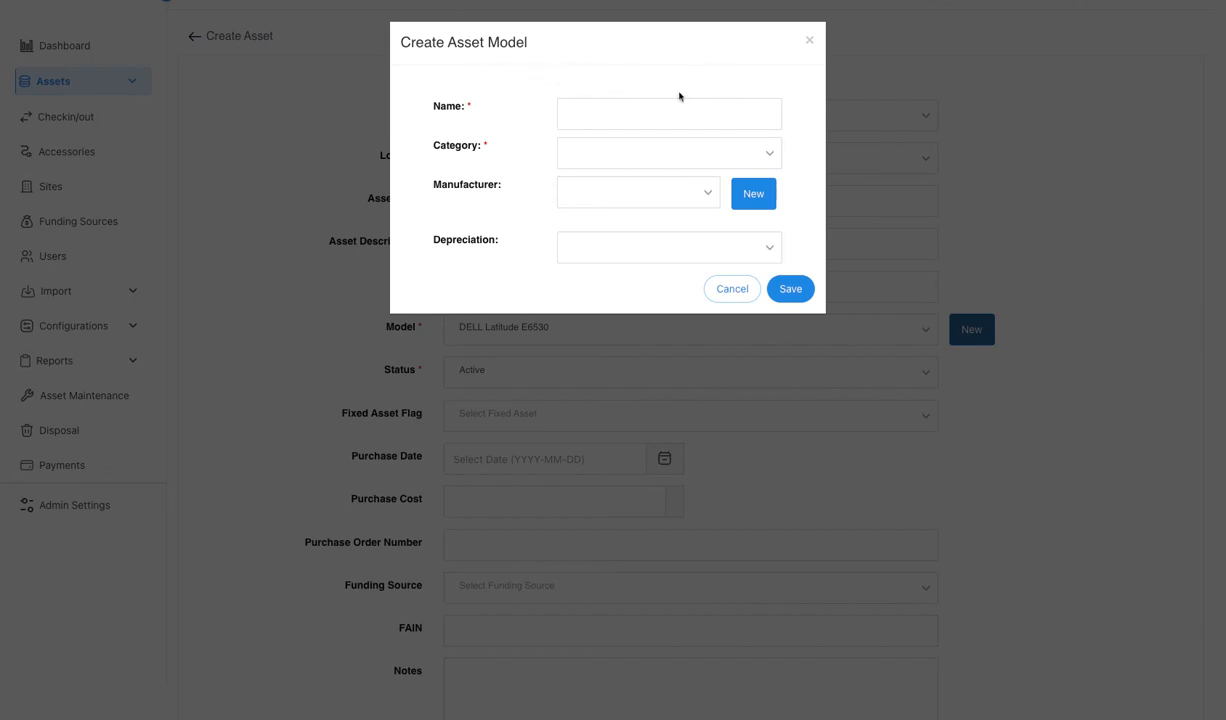
left_click(592, 115)
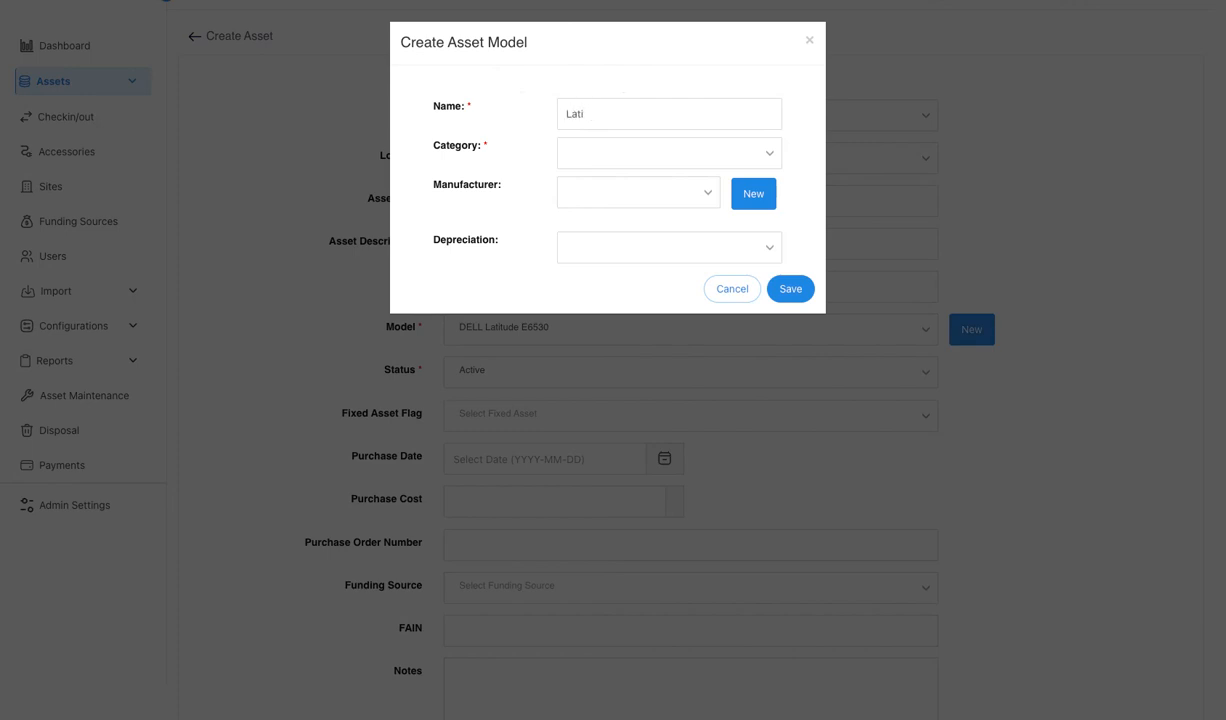
type("Latitude E7755")
left_click(658, 164)
scroll(679, 228, "down", 2)
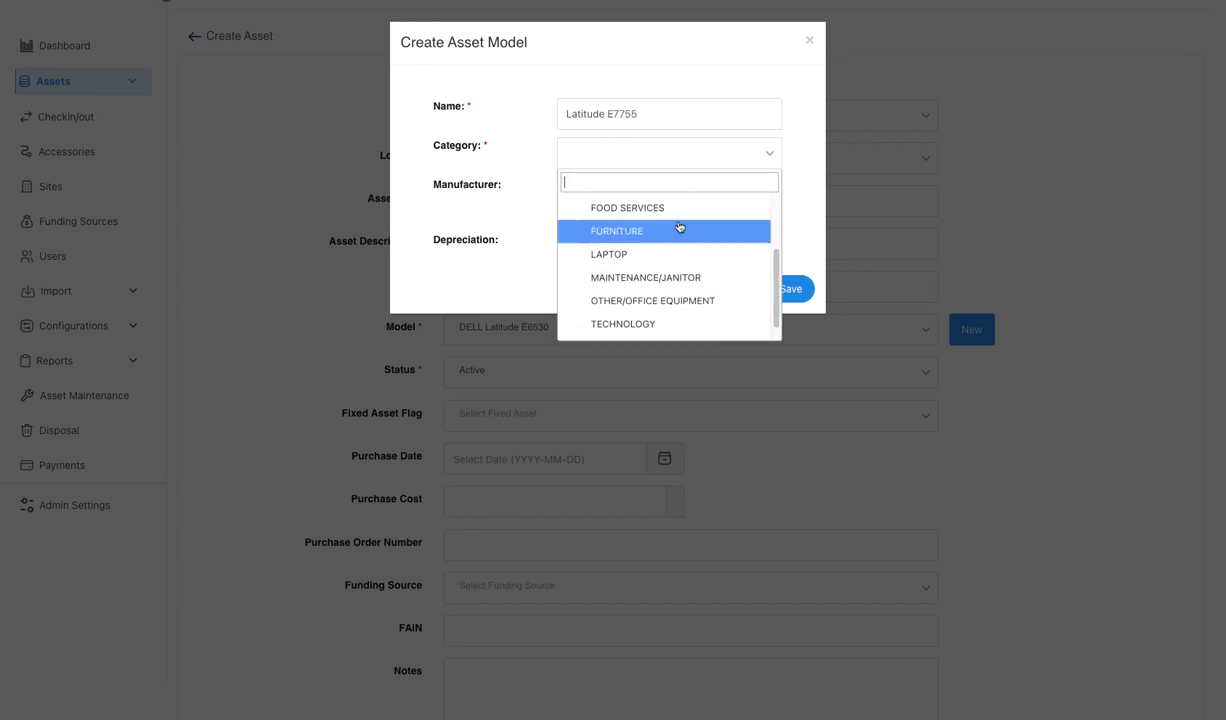
left_click(660, 254)
Set the new asset model's manufacturer to DELL and save the model without a depreciation.
left_click(688, 194)
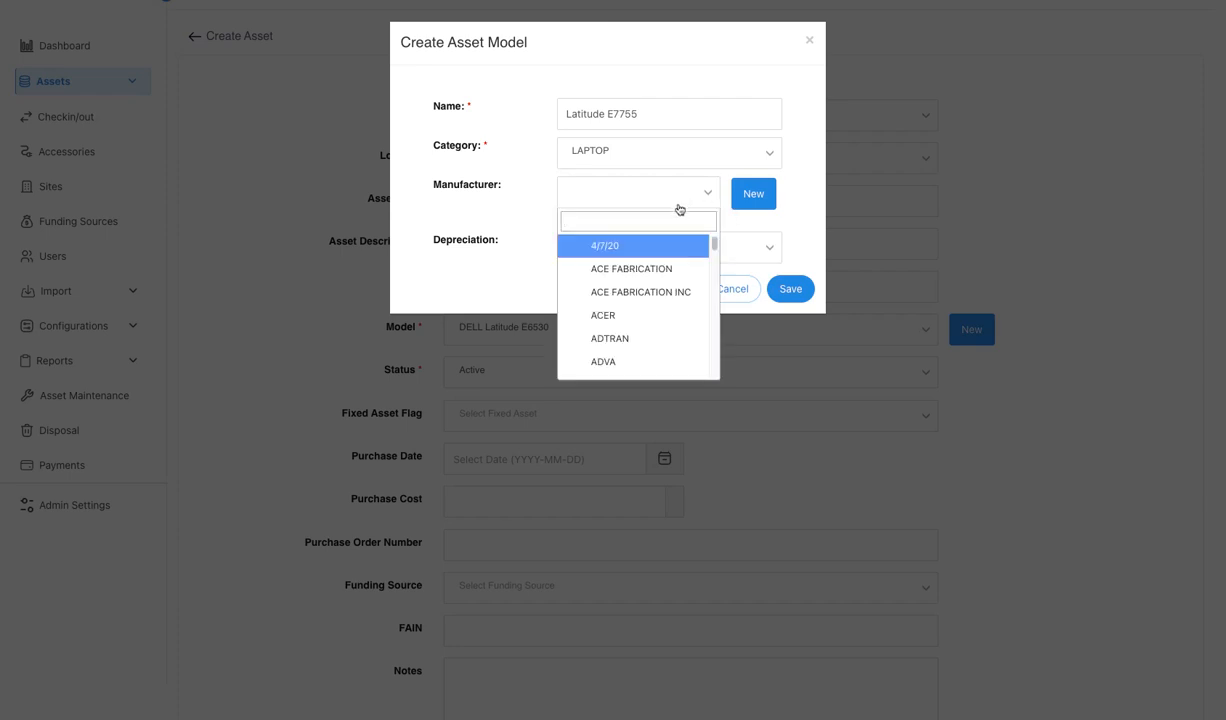
type("dell")
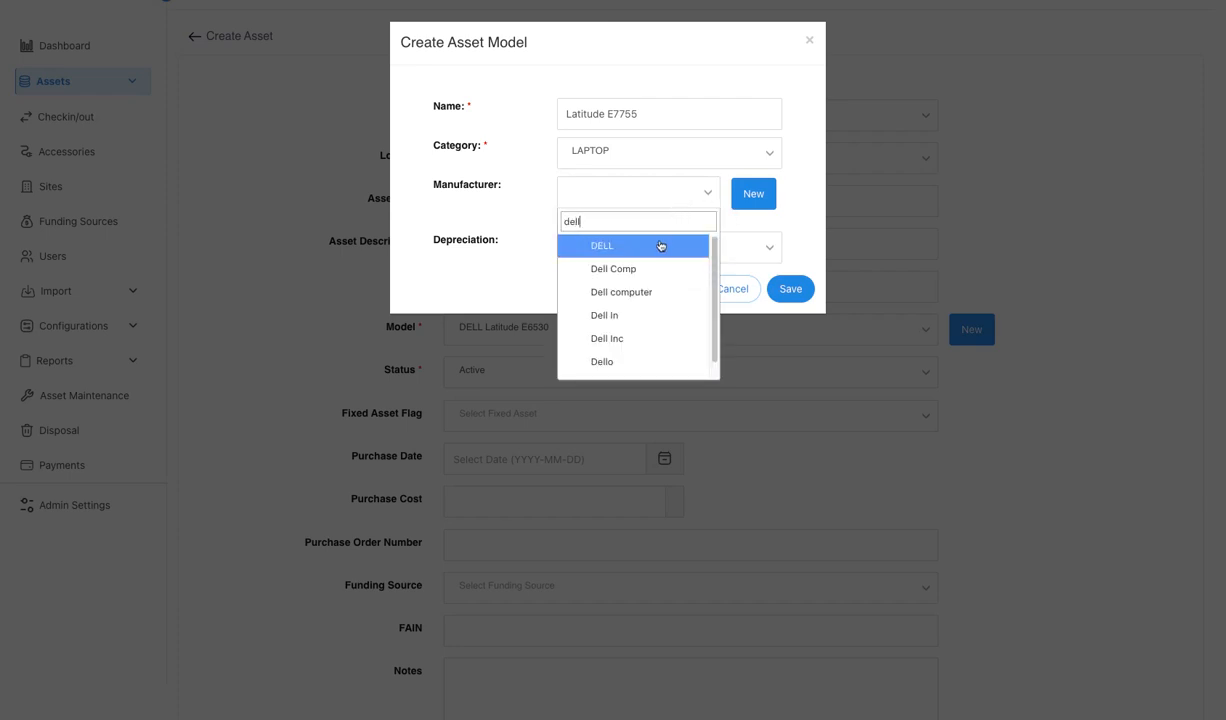
left_click(662, 246)
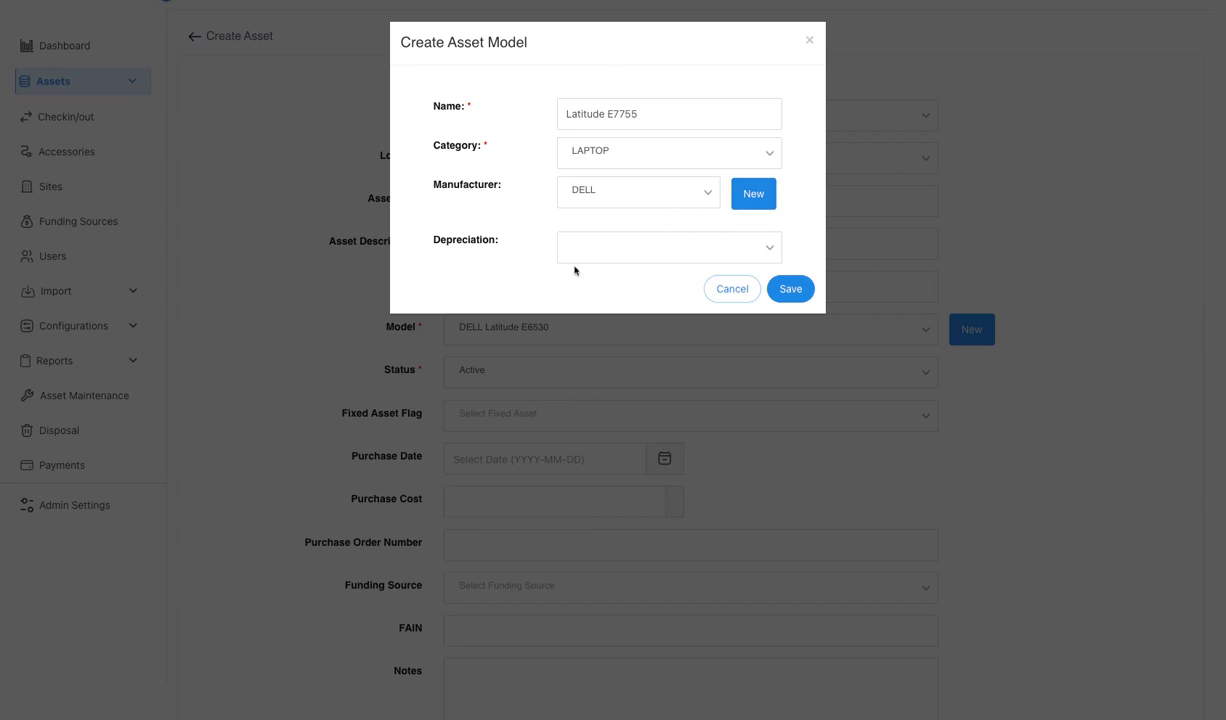
left_click(790, 289)
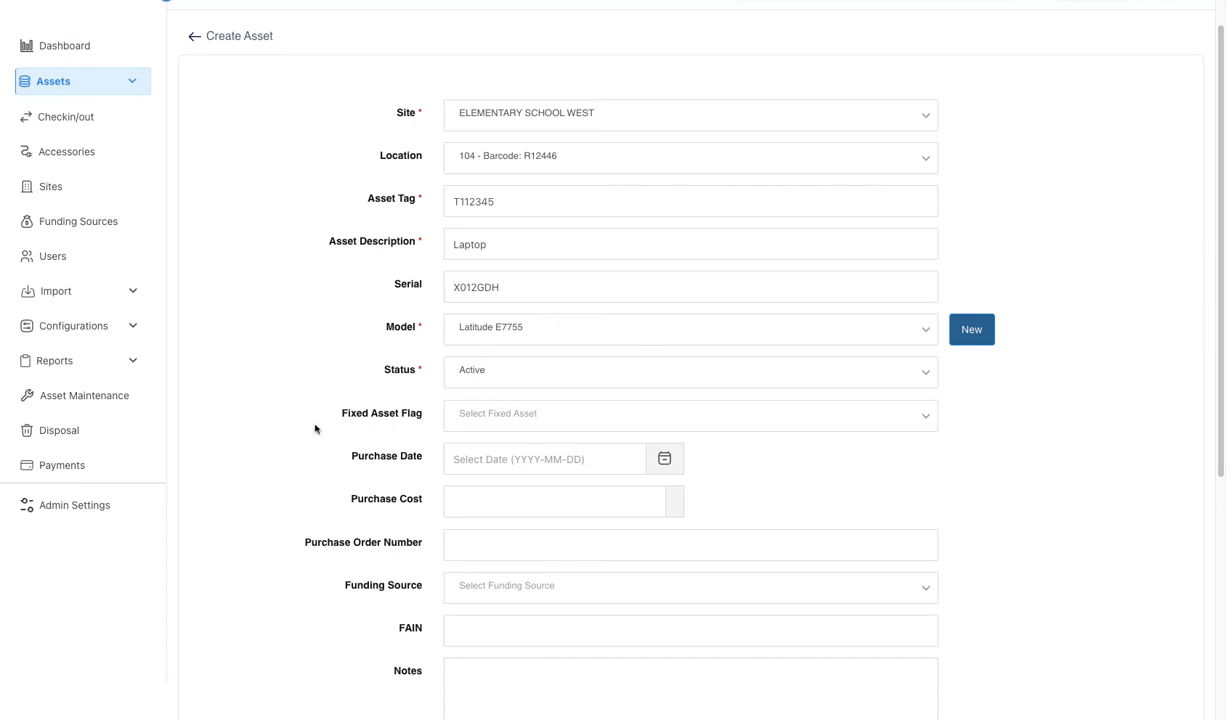
Set the asset's purchase date to 2025-09-01 and its purchase cost to 900.
scroll(290, 380, "down", 1)
scroll(287, 367, "down", 1)
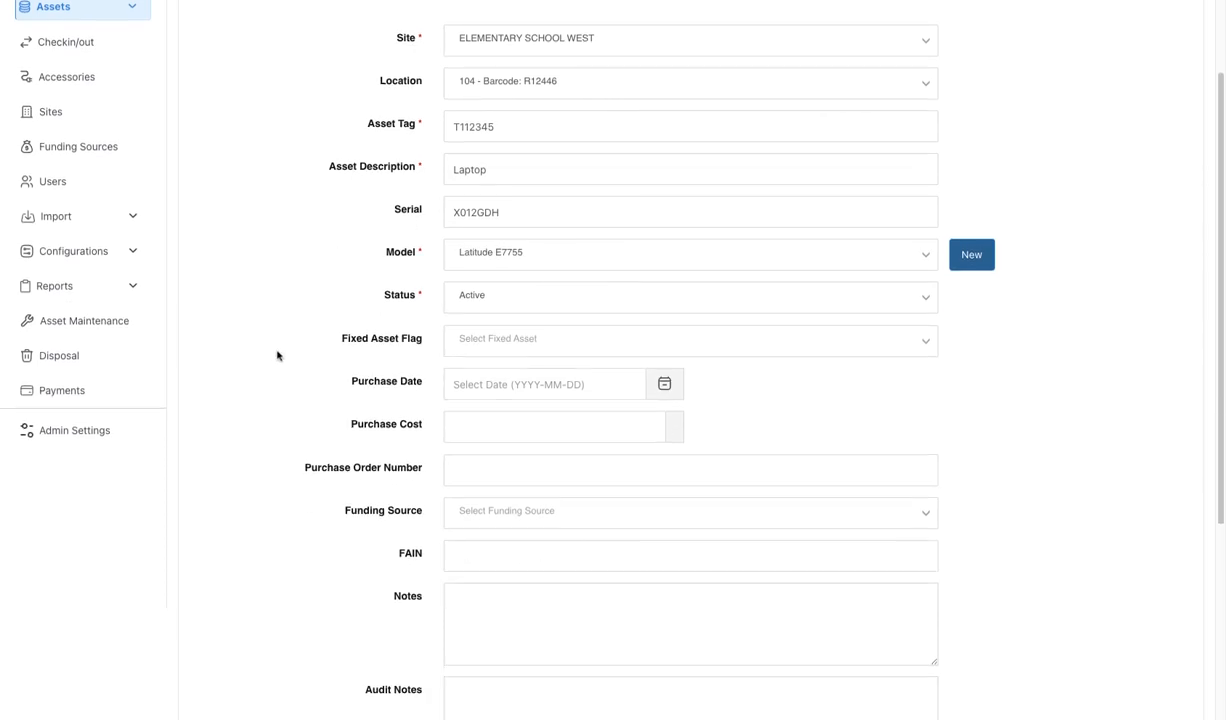
scroll(309, 320, "down", 1)
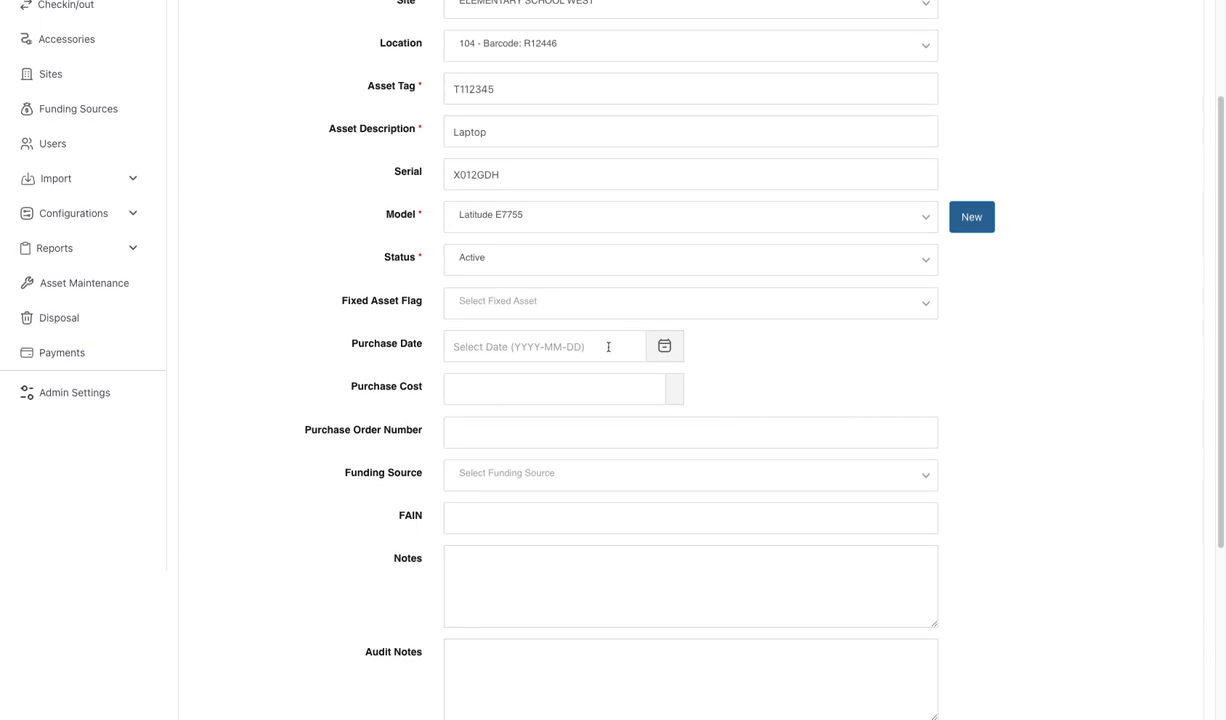
left_click(664, 346)
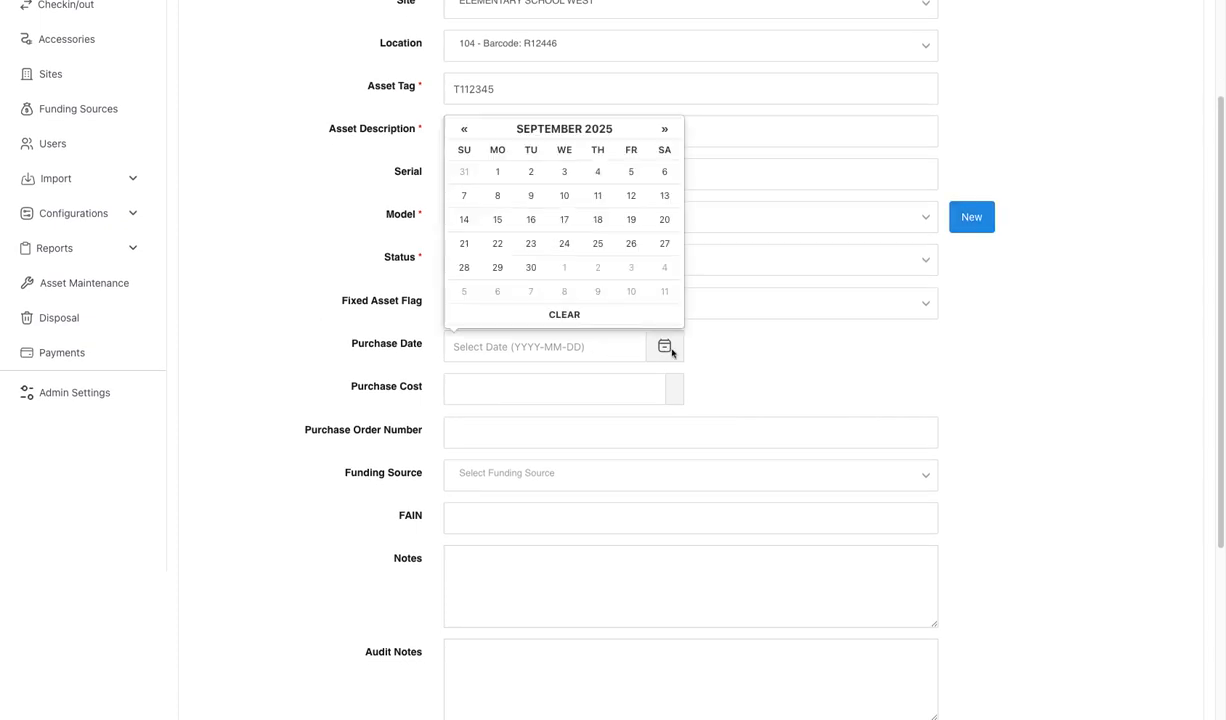
left_click(497, 172)
left_click(614, 386)
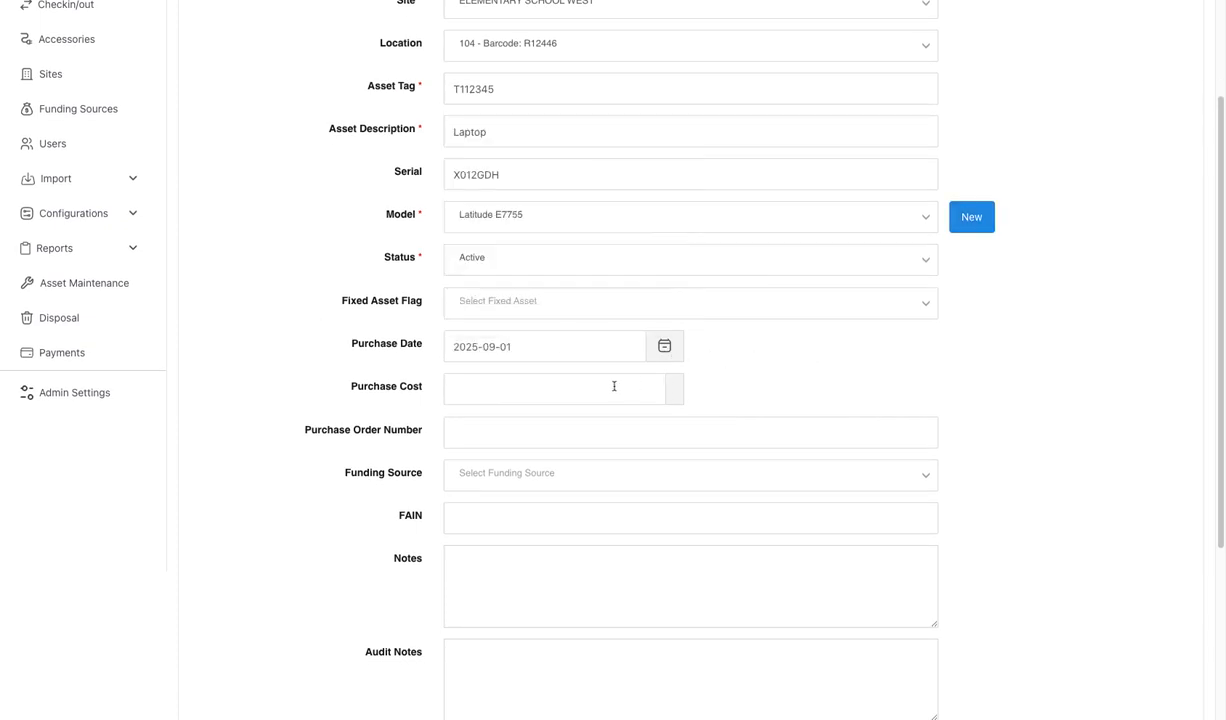
type("900")
Enter the asset's purchase order number and choose ESSER III as its funding source.
left_click(603, 430)
type("26-232")
left_click(637, 474)
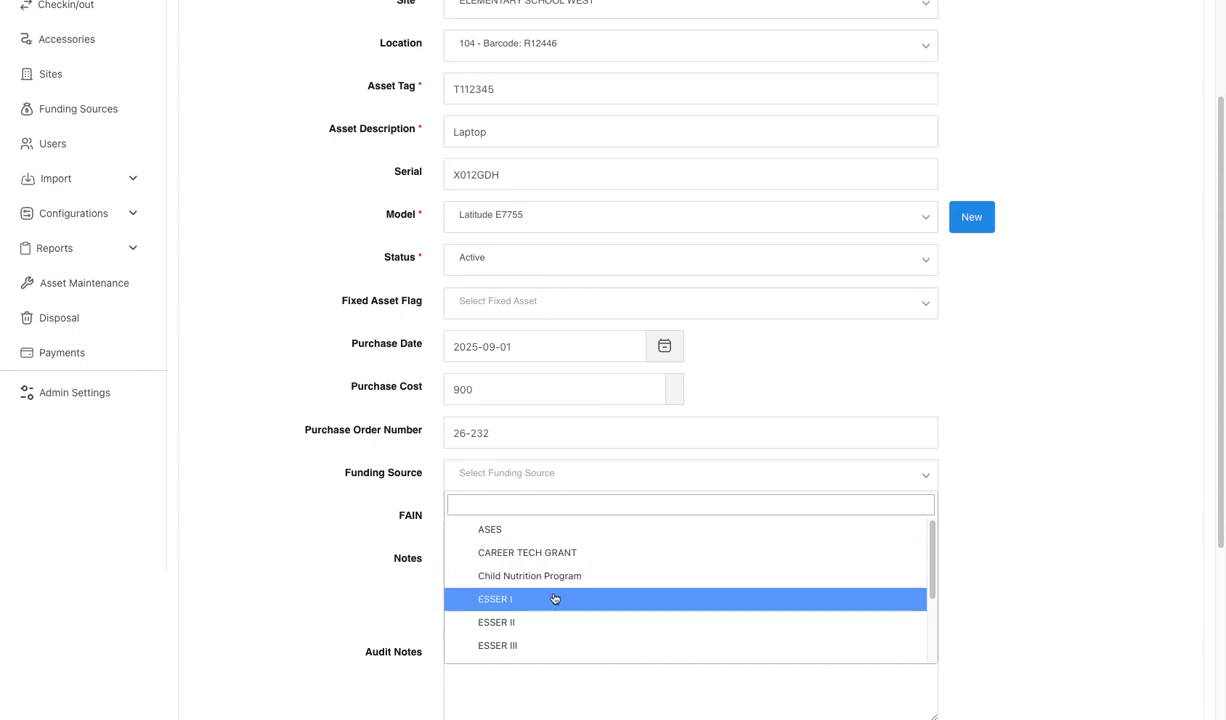
left_click(564, 645)
Expand the additional information section of the asset form and look through its optional fields.
scroll(950, 355, "down", 3)
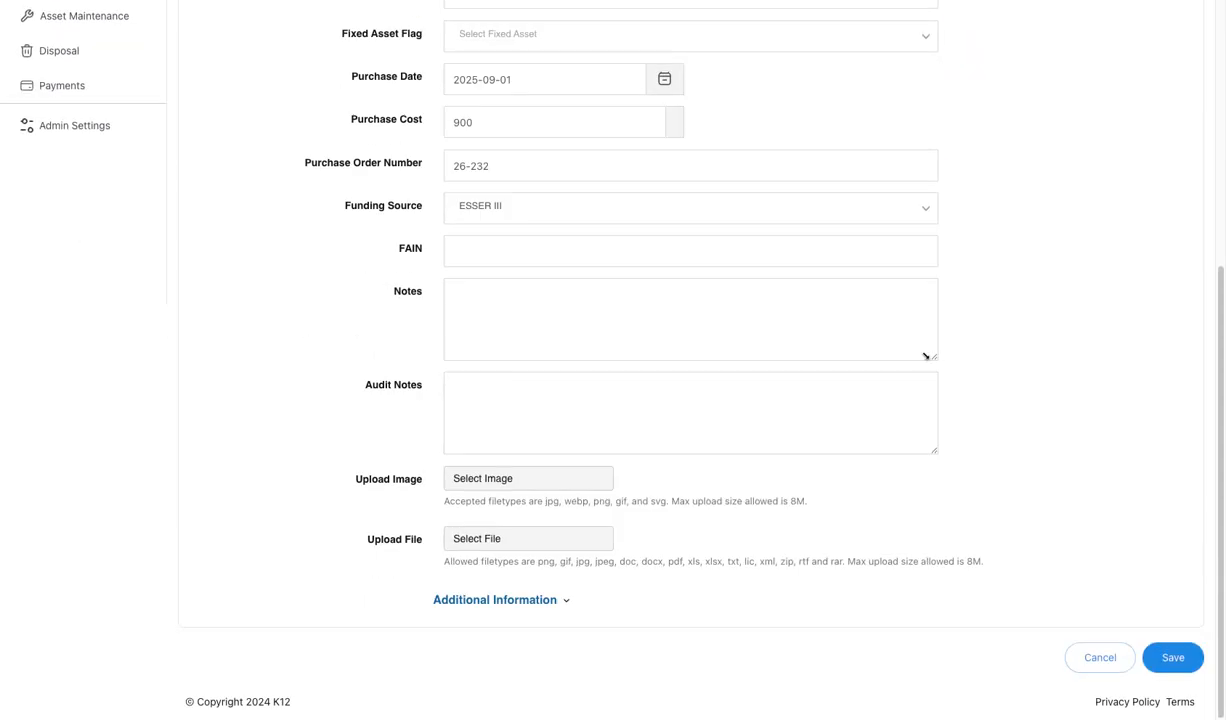
left_click(515, 597)
scroll(674, 533, "down", 5)
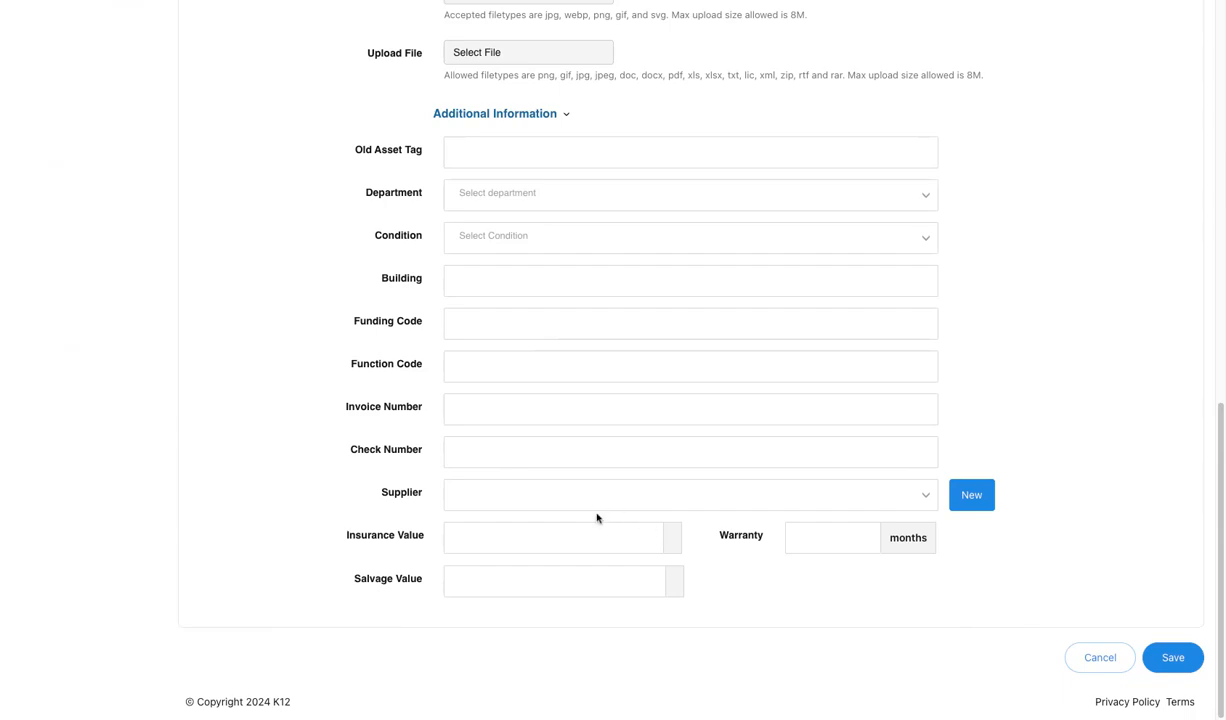
Review the completed asset form from site to salvage value and save the new asset record.
scroll(597, 505, "up", 5)
scroll(604, 494, "up", 4)
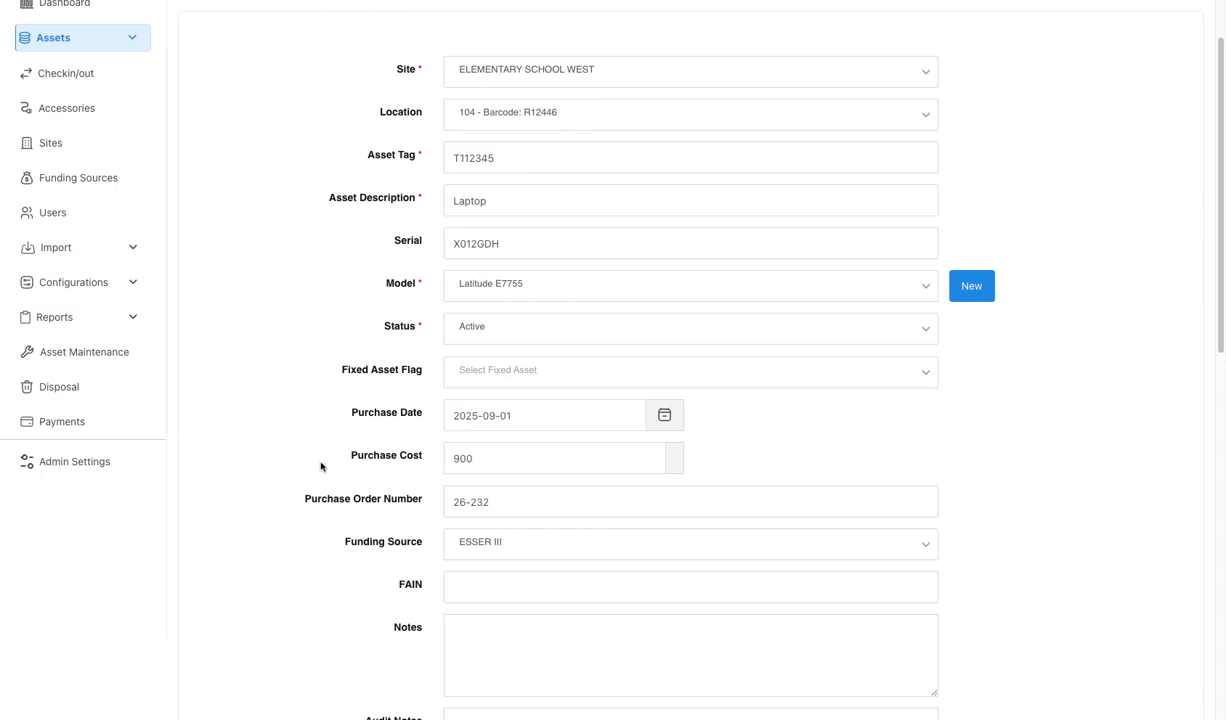
scroll(790, 423, "down", 1)
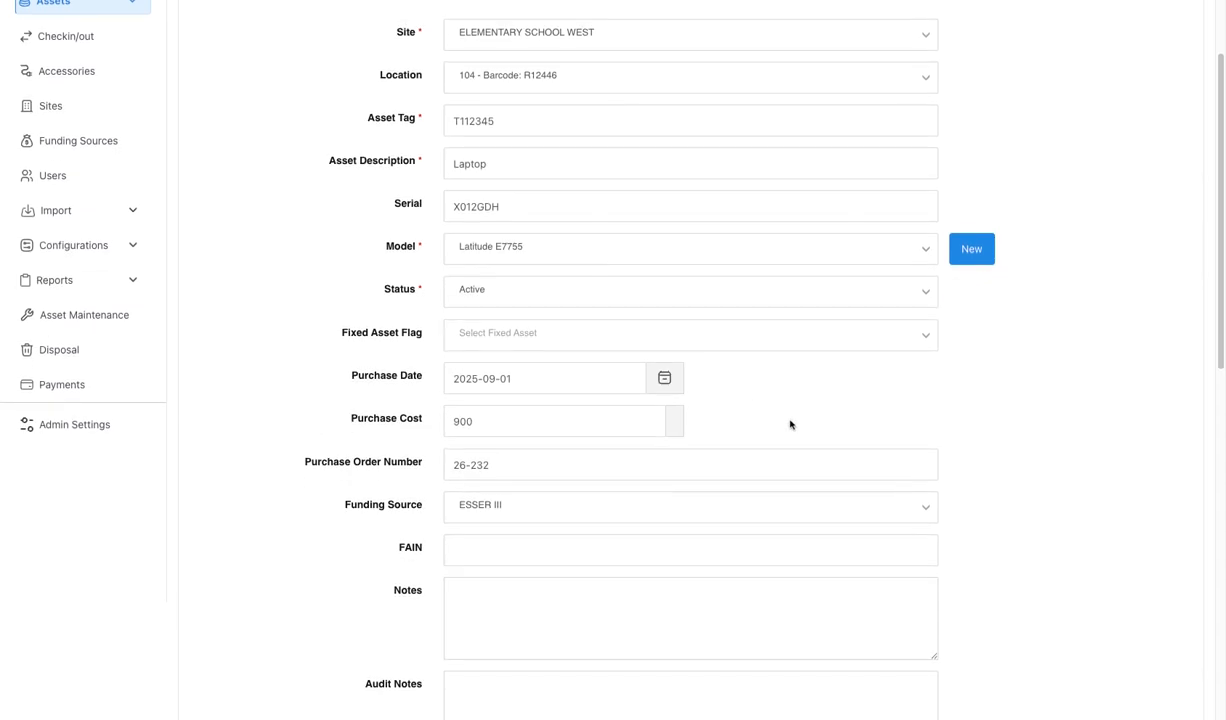
scroll(790, 424, "down", 8)
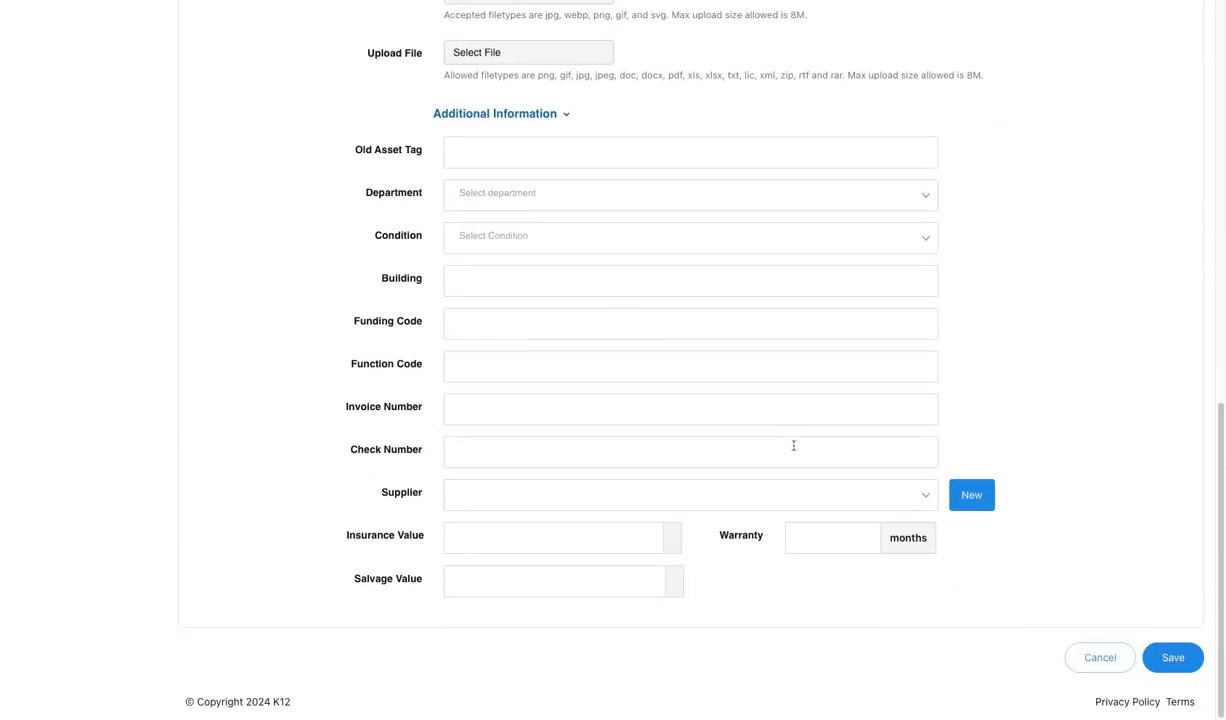
left_click(1186, 658)
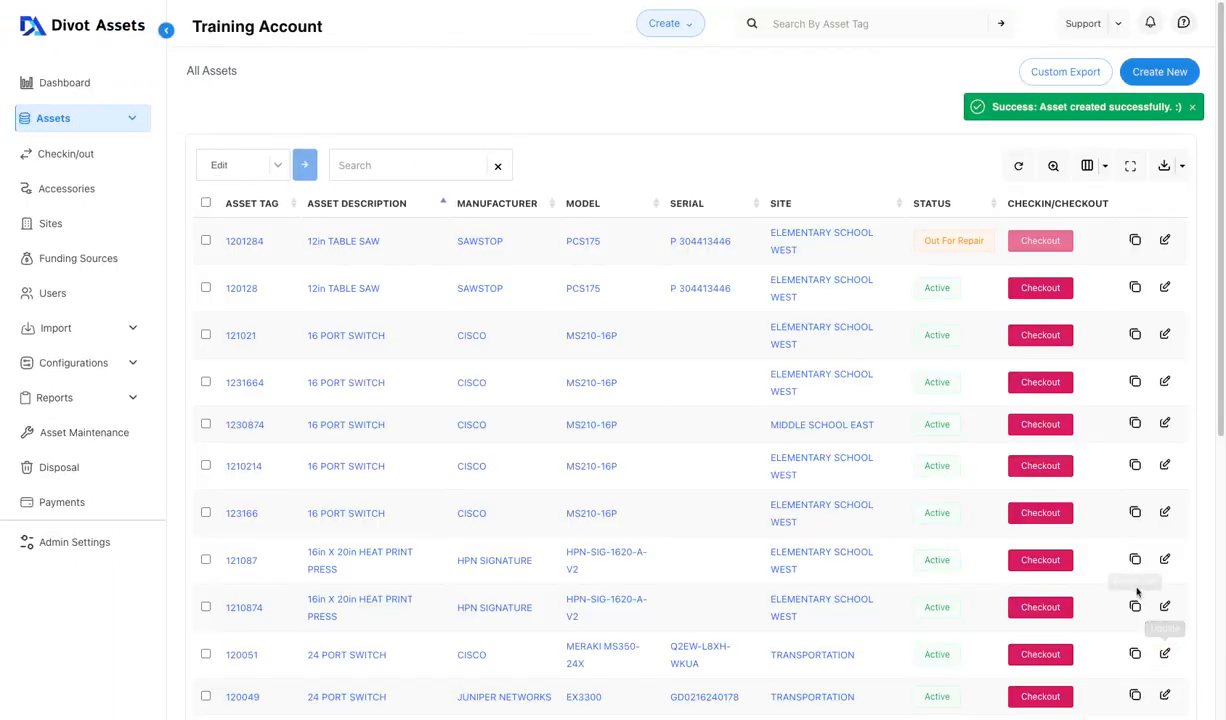